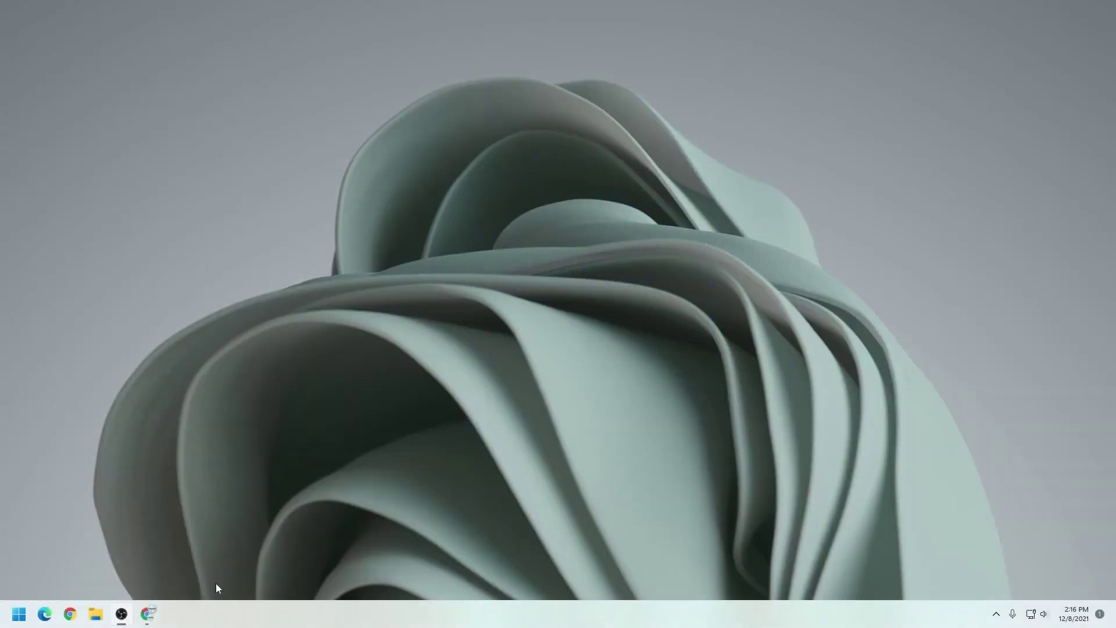
- Download the MSI Afterburner installer zip from the MSI Afterburner page in Chrome
left_click(154, 619)
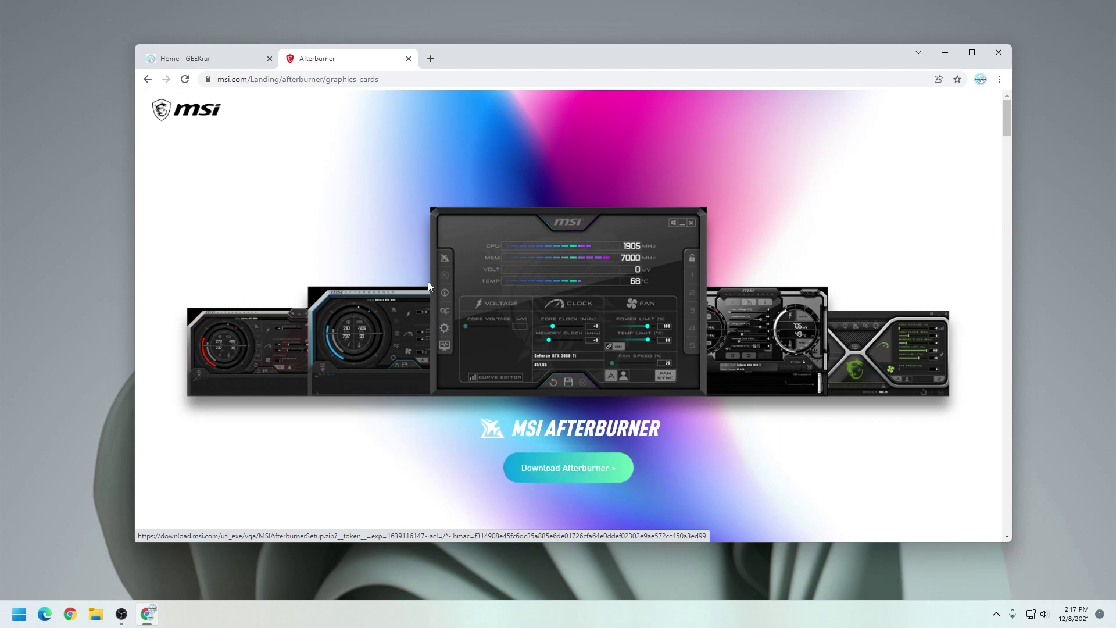
left_click(223, 65)
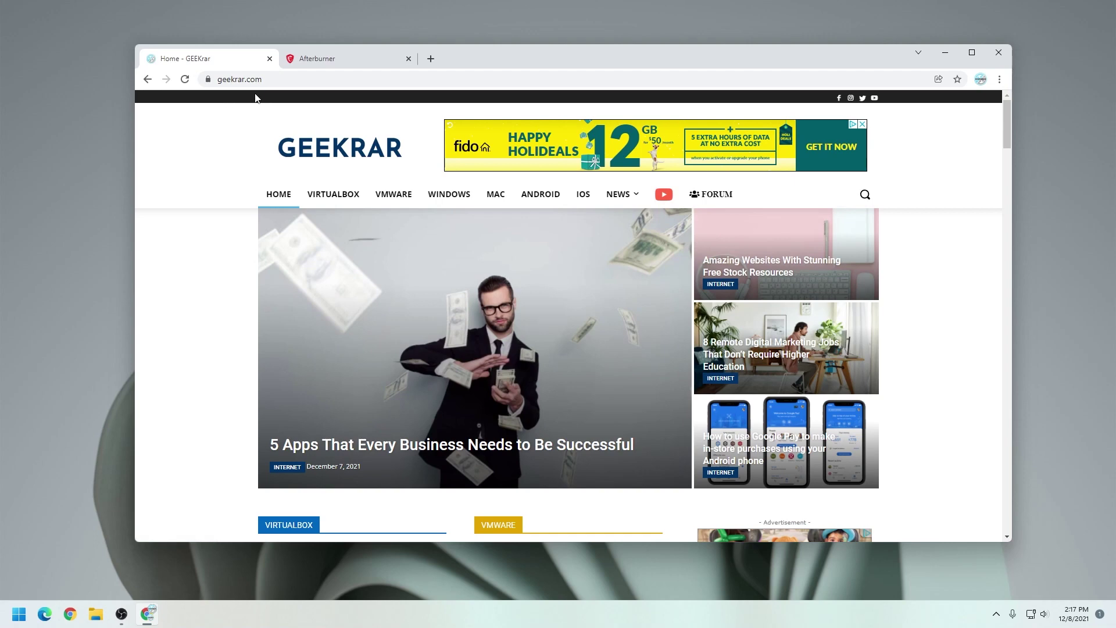
left_click(351, 66)
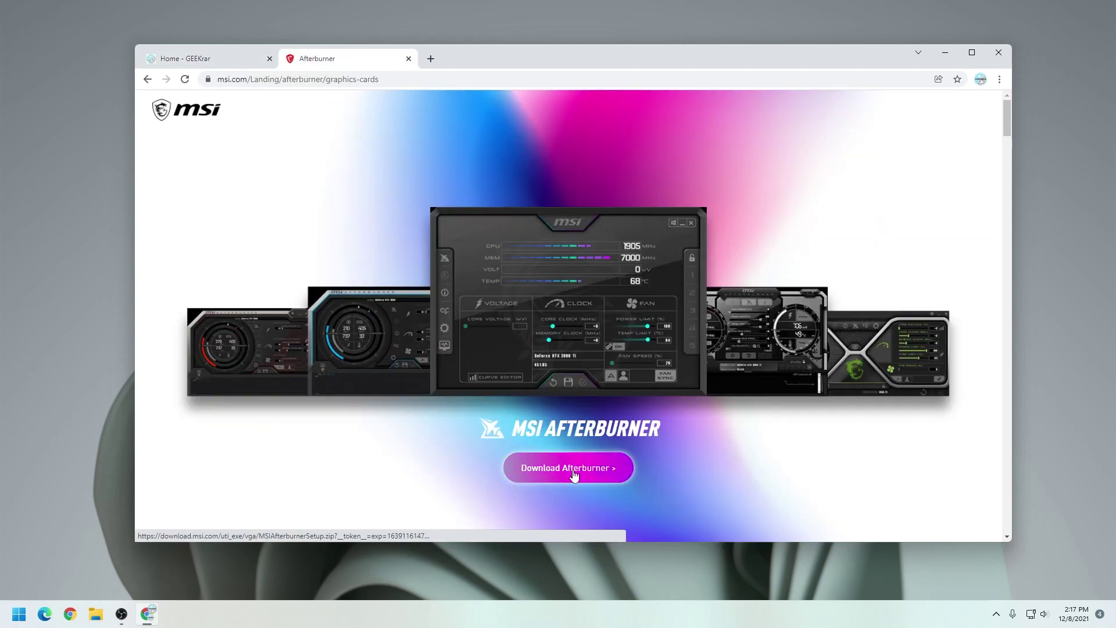
left_click(573, 470)
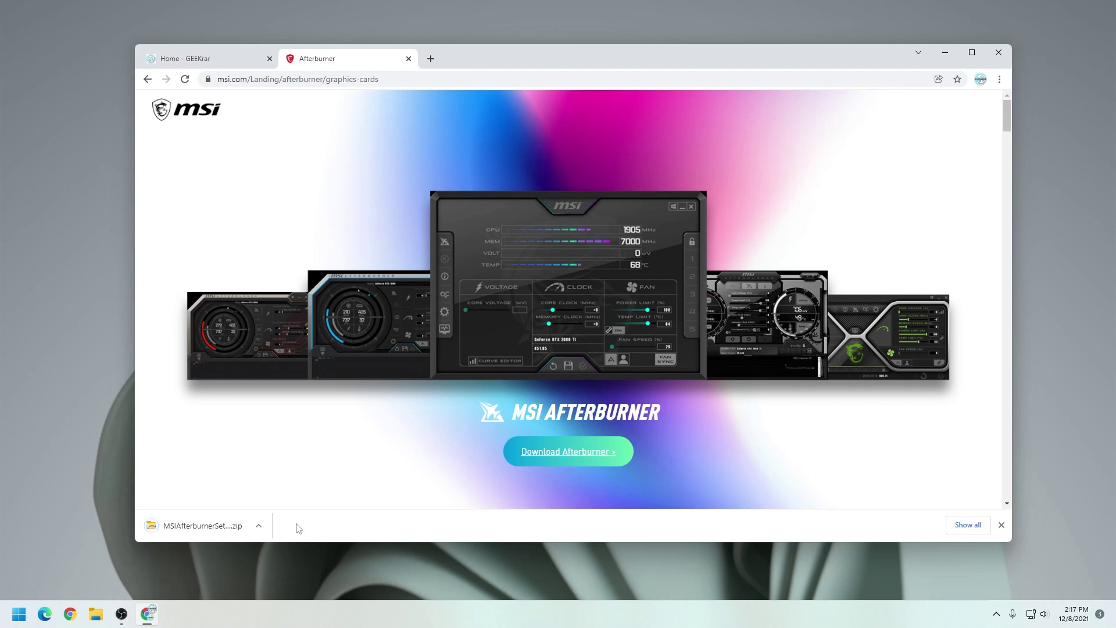
left_click(96, 614)
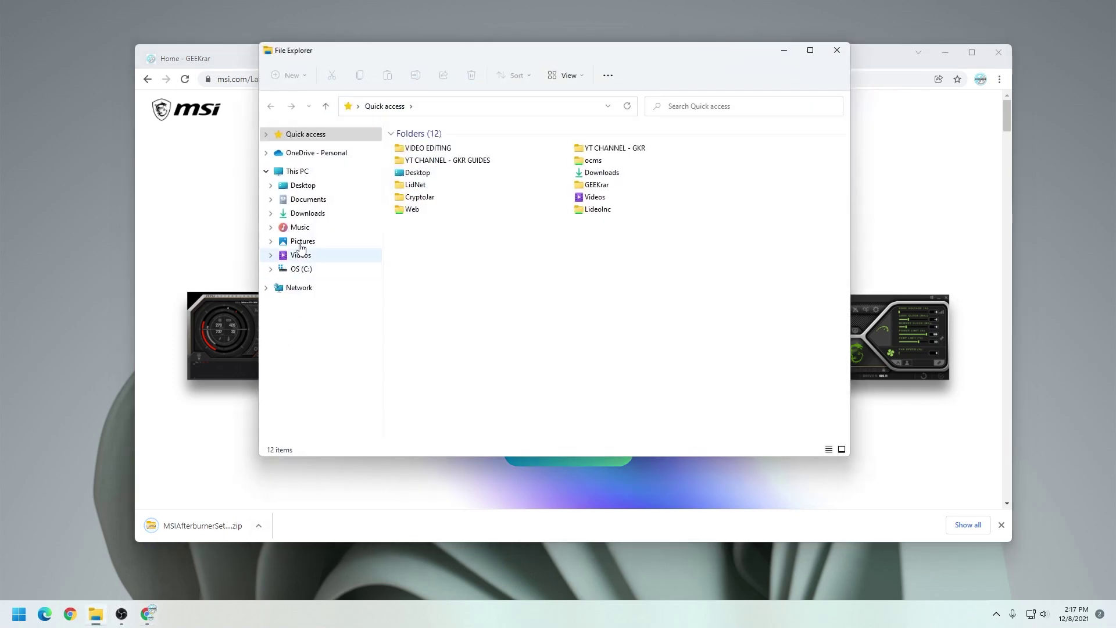
- Extract MSIAfterburnerSetup.zip from Downloads into an MSIAfterburnerSetup folder
left_click(307, 213)
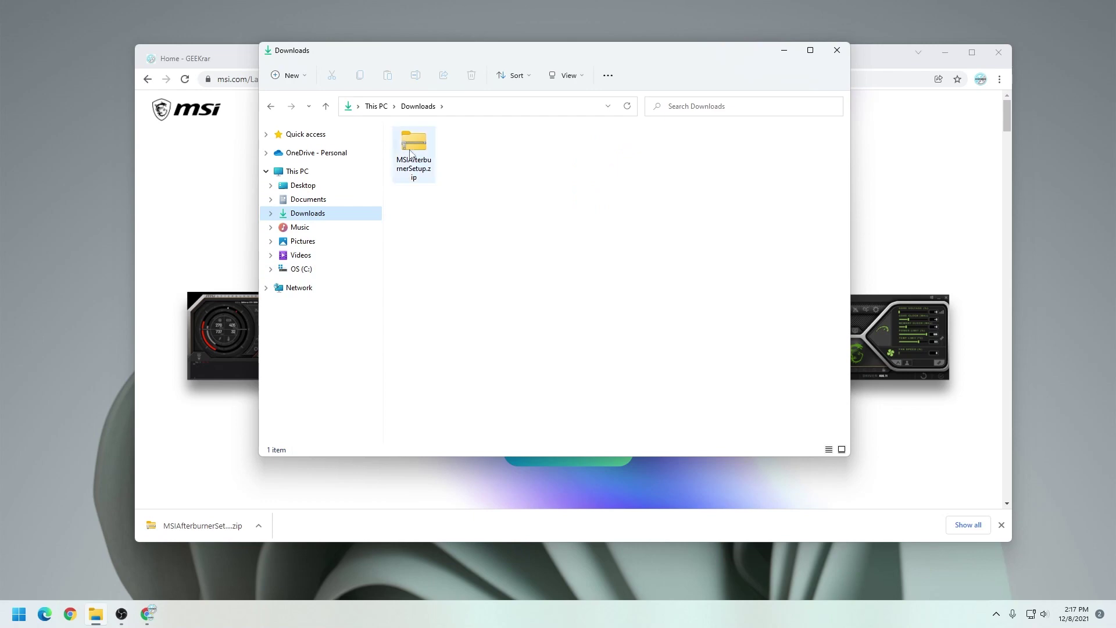
left_click(948, 54)
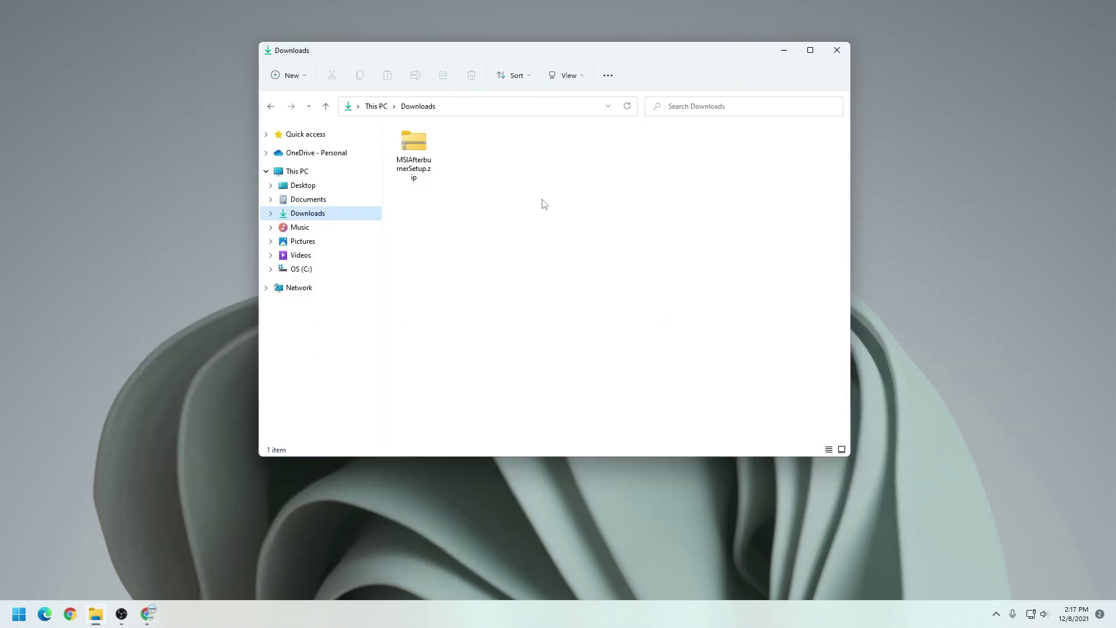
left_click(414, 148)
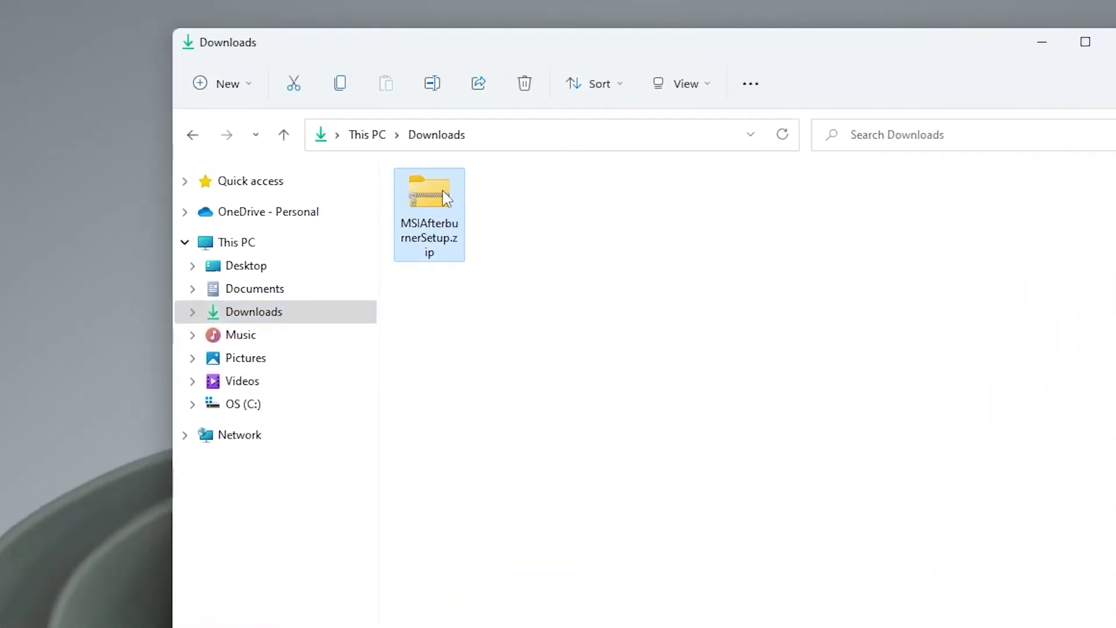
right_click(447, 197)
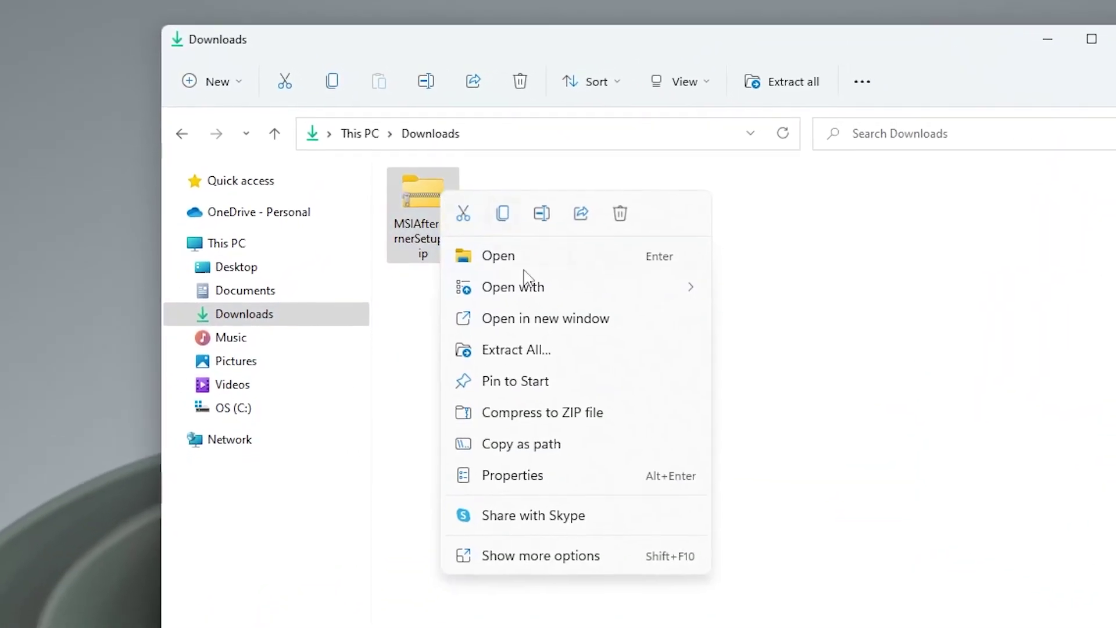
left_click(526, 353)
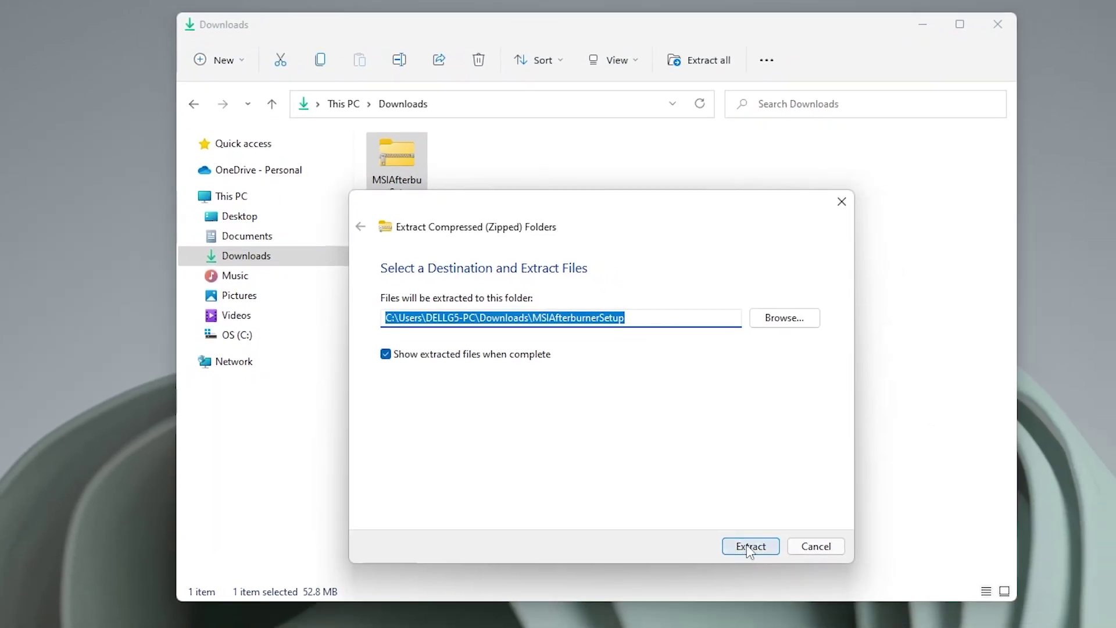
left_click(747, 544)
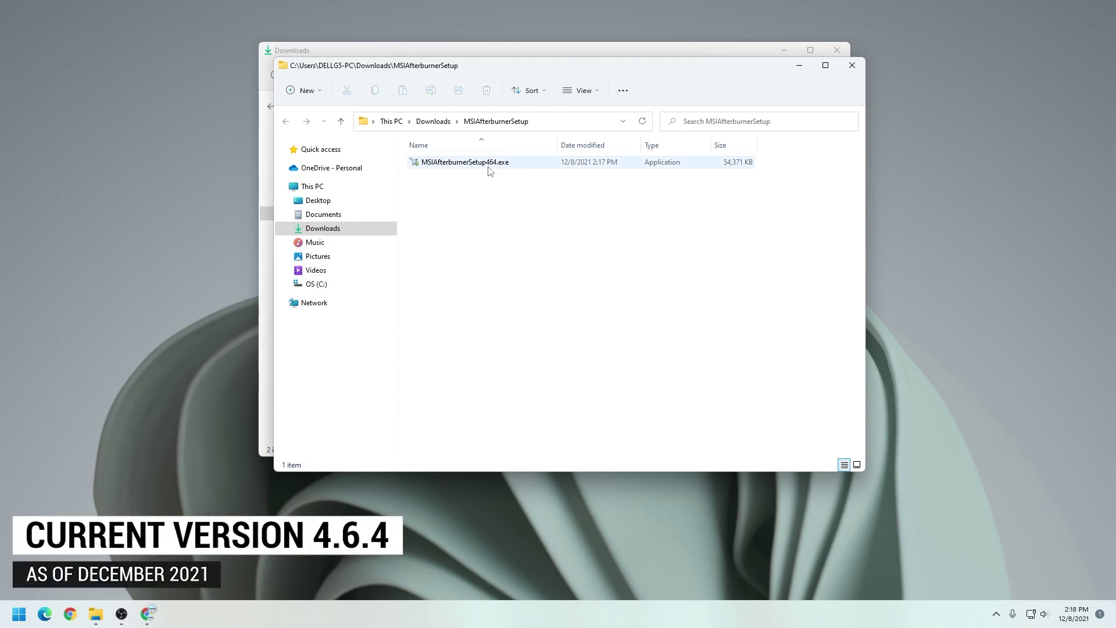
right_click(487, 170)
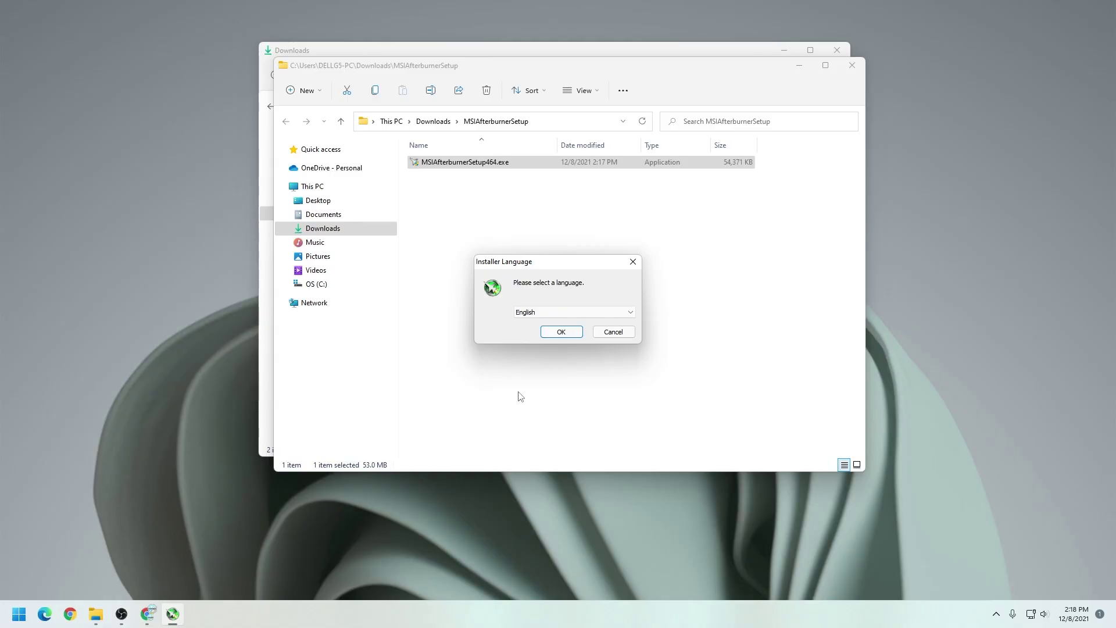
- Minimise both Explorer windows and keep English as the installer language
left_click(803, 69)
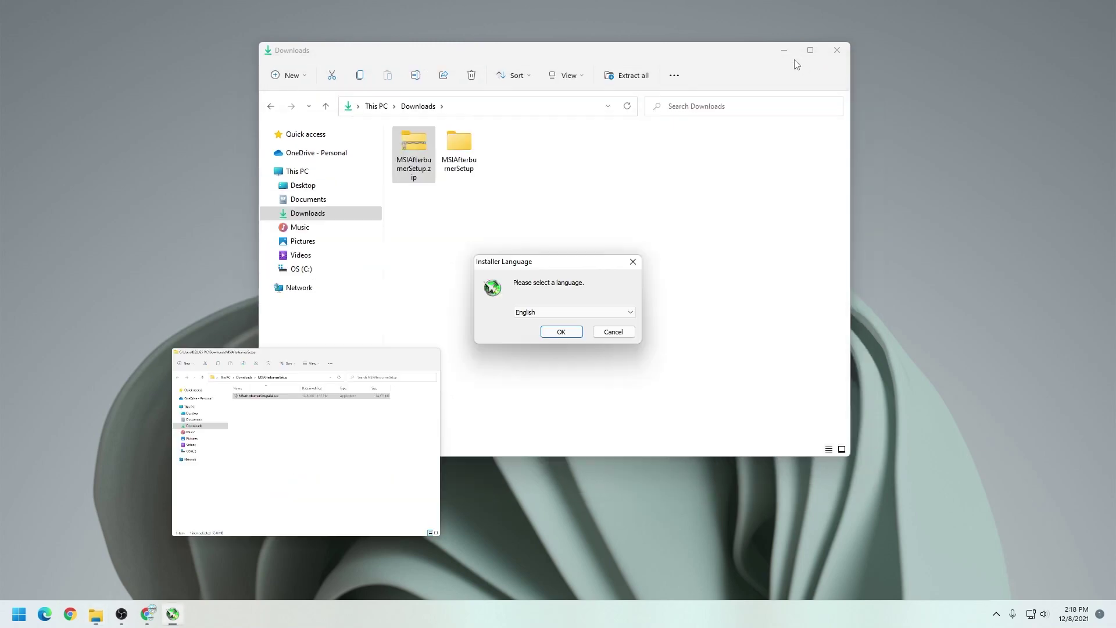
left_click(785, 51)
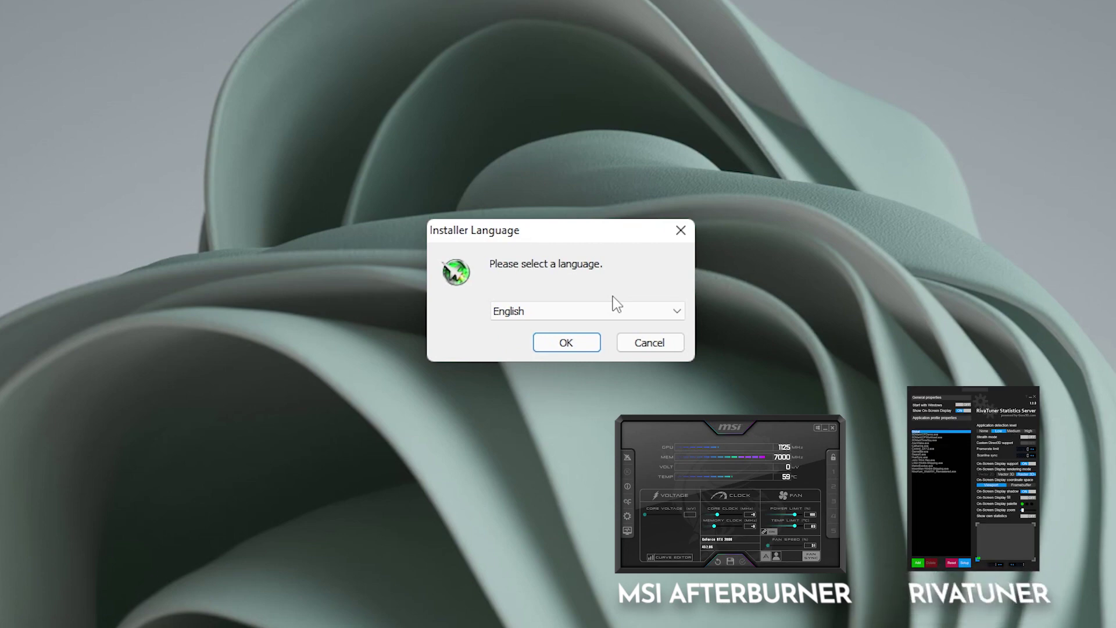
left_click(567, 349)
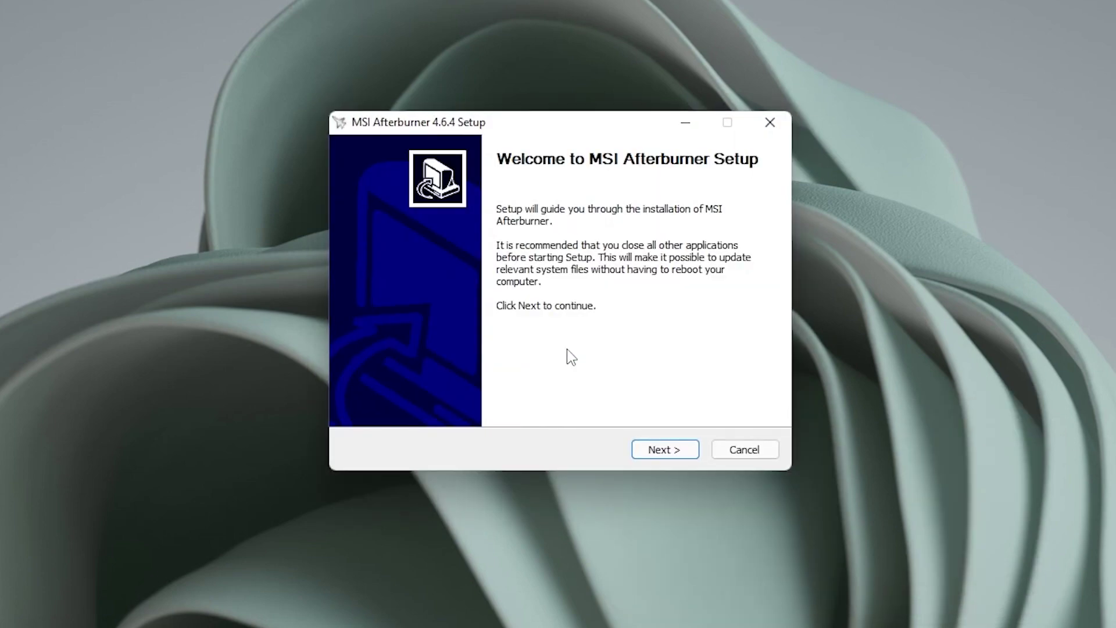
- Accept the license and install both components into C:\Program Files (x86)\MSI Afterburner\
left_click(658, 453)
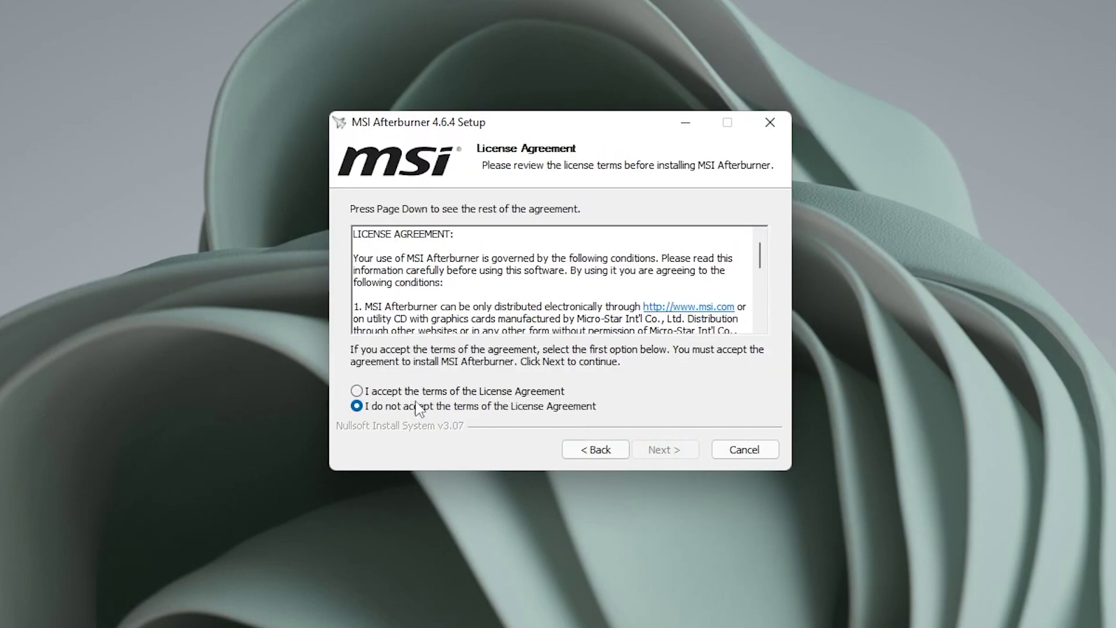
left_click(461, 395)
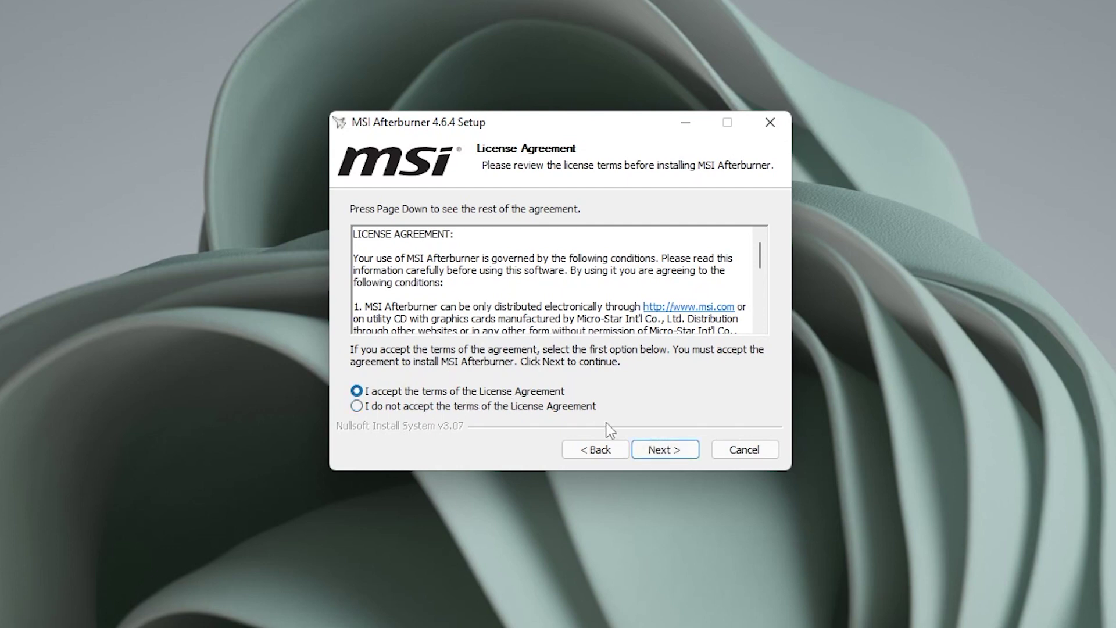
left_click(669, 453)
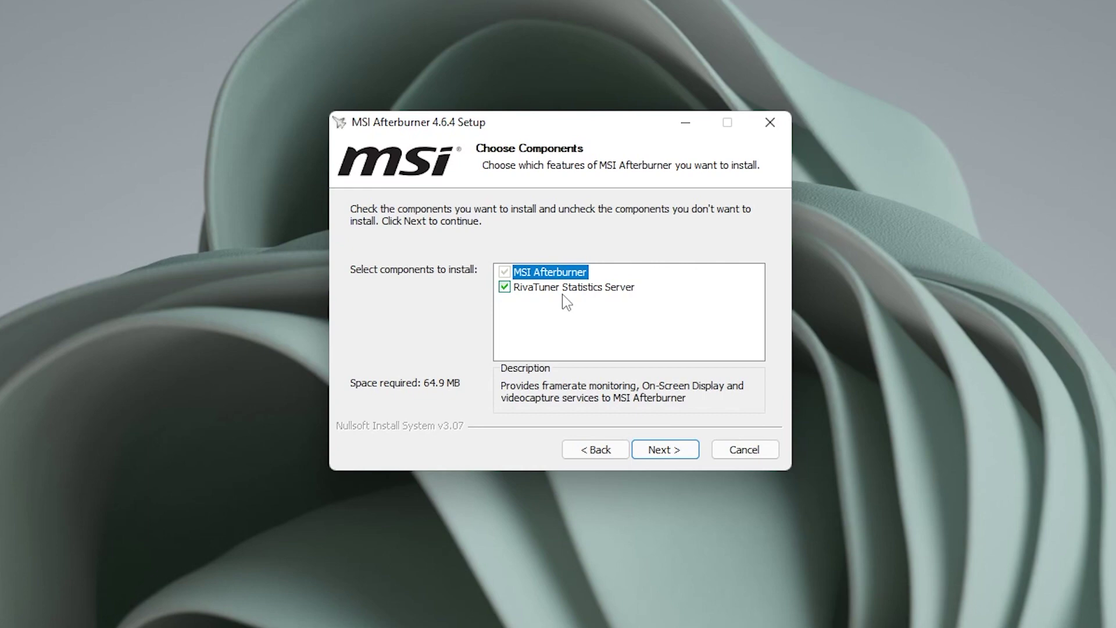
left_click(661, 451)
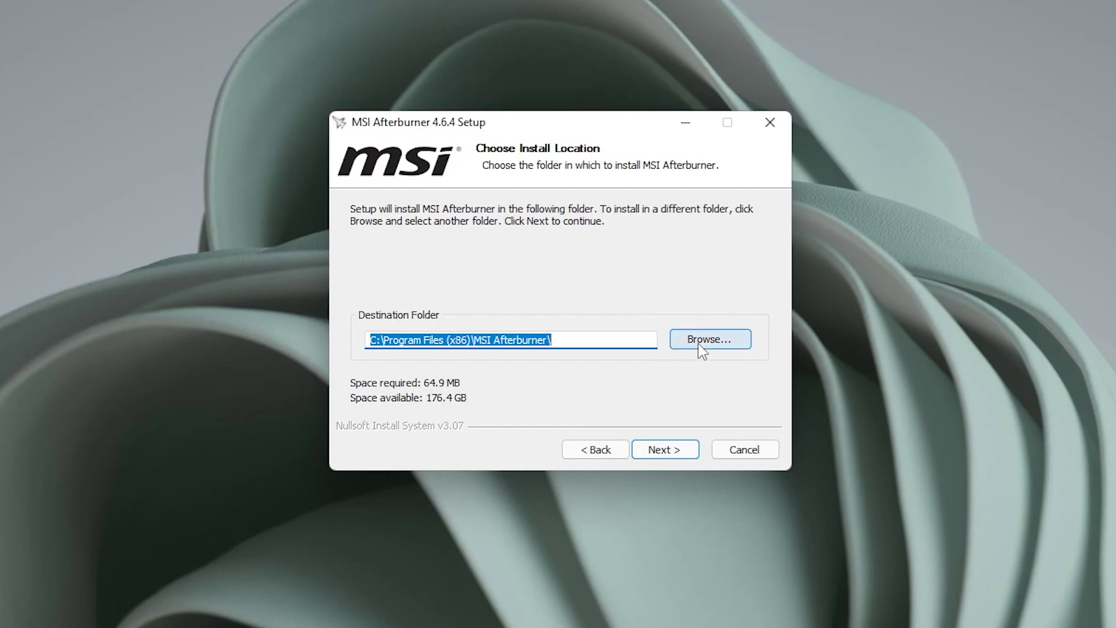
left_click(661, 453)
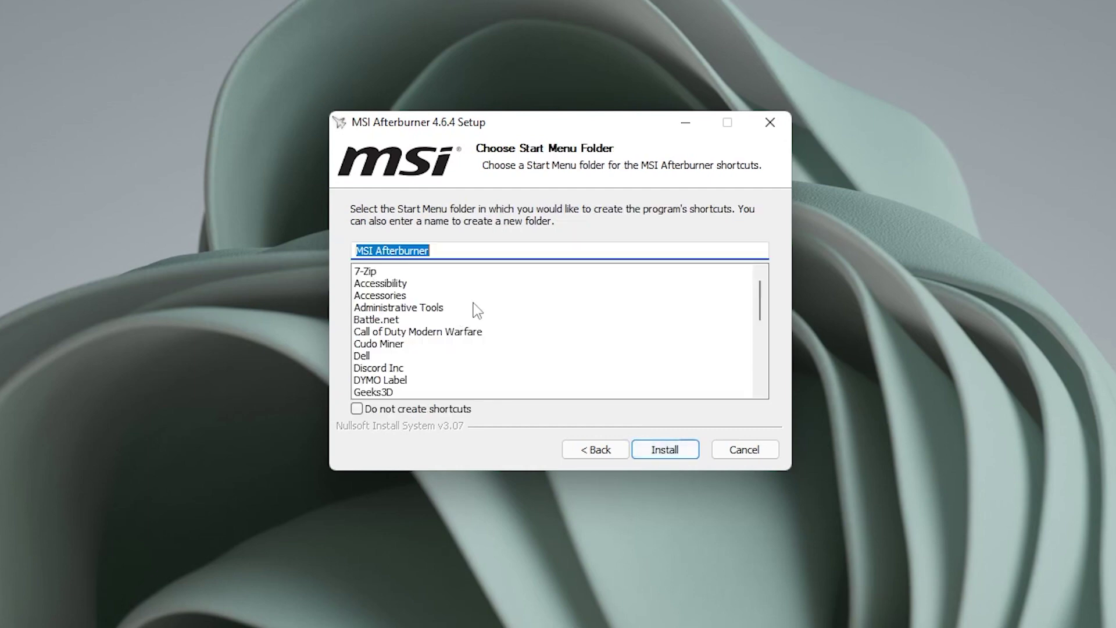
left_click(665, 451)
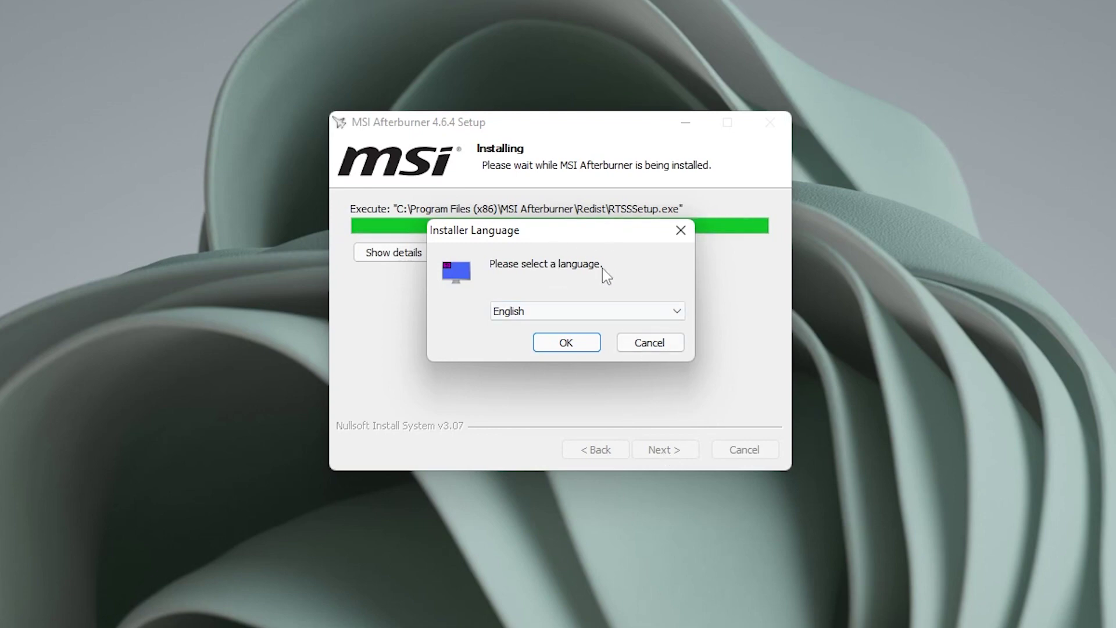
left_click(566, 343)
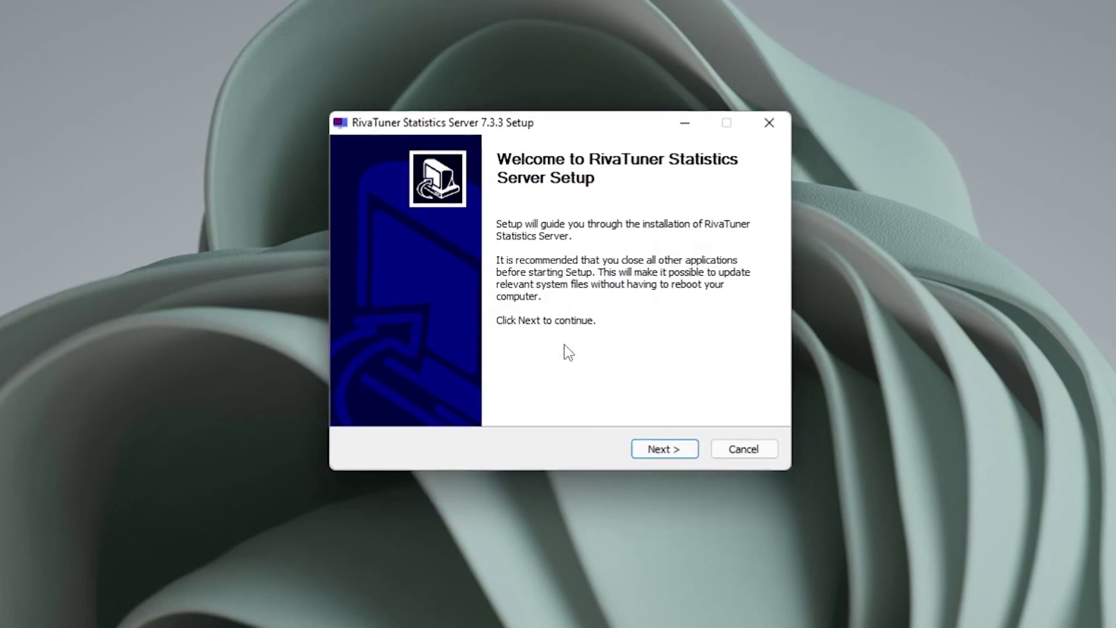
- Accept the RivaTuner license and install it into the default Program Files (x86) folder
left_click(654, 445)
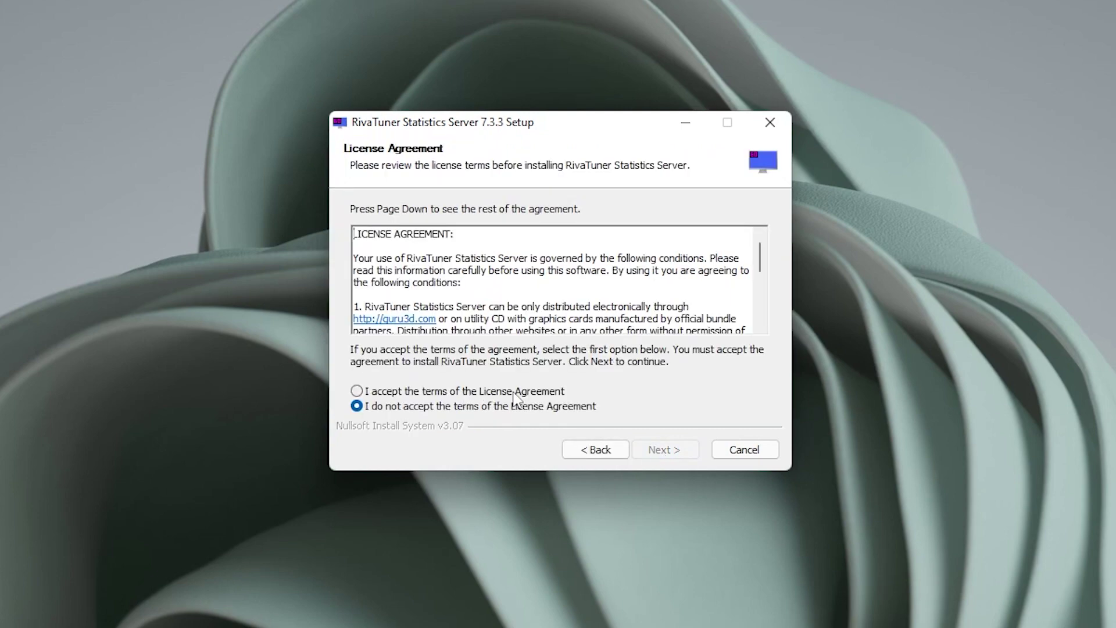
left_click(382, 393)
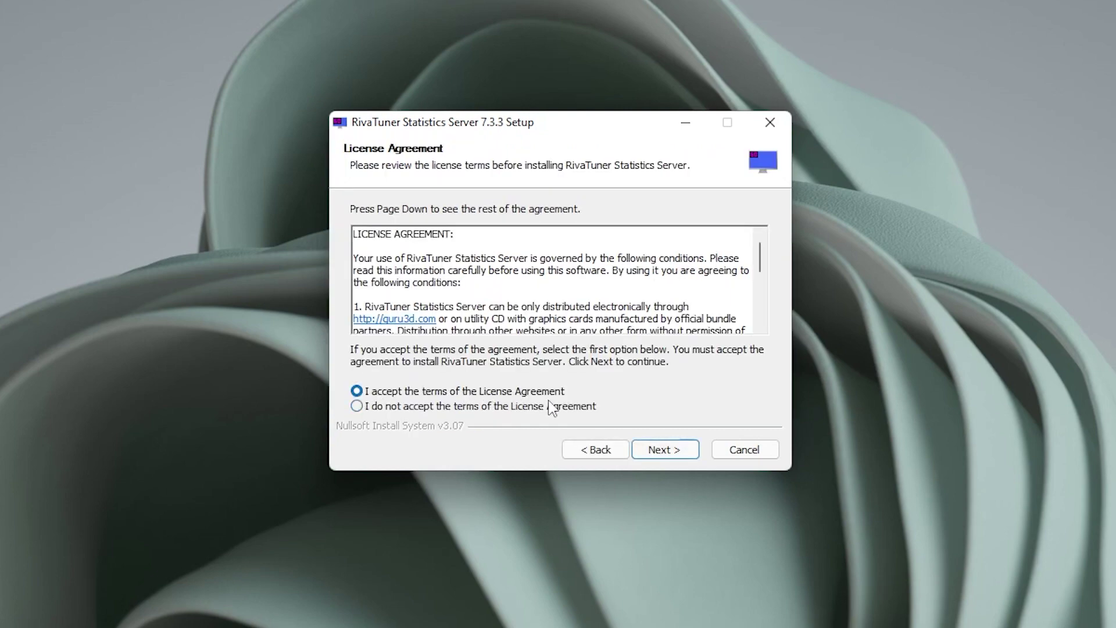
left_click(661, 452)
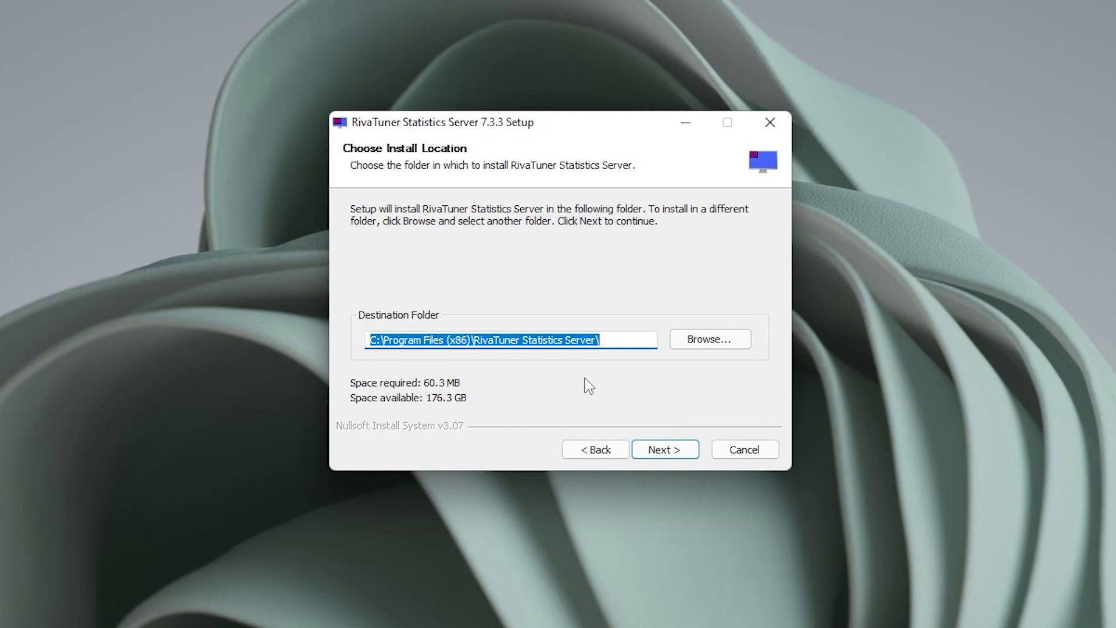
left_click(661, 450)
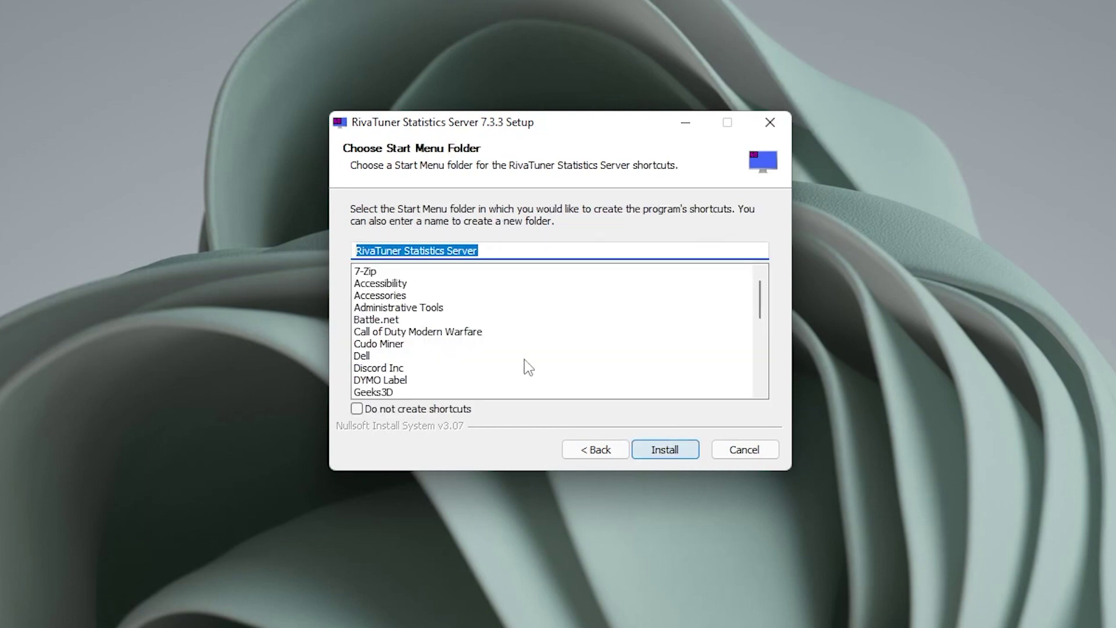
left_click(673, 456)
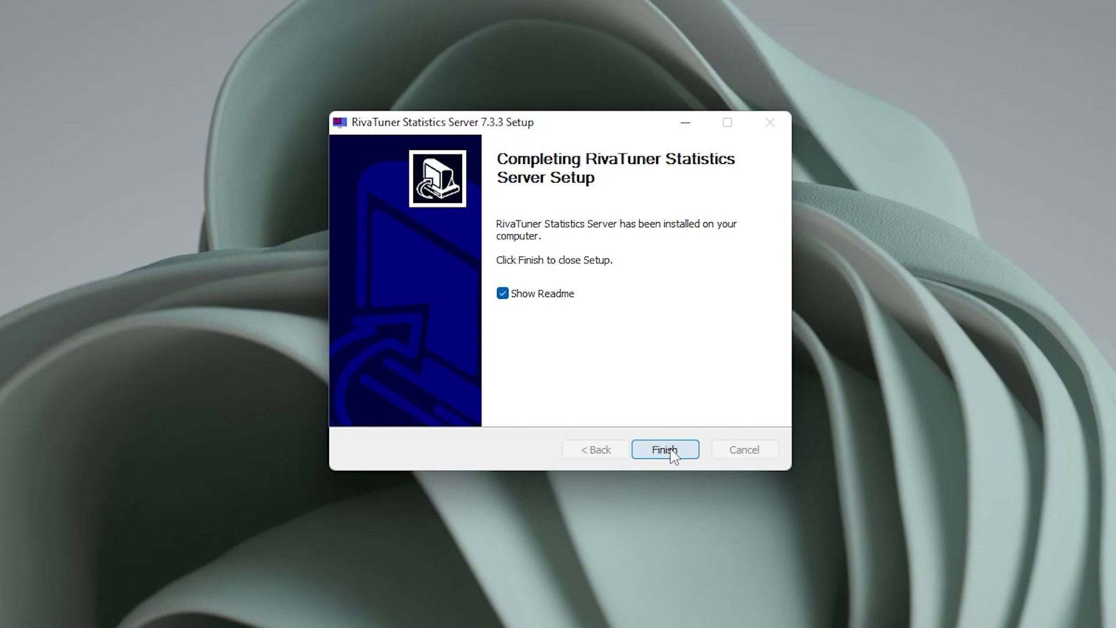
- Finish the RivaTuner and MSI Afterburner setups, launching MSI Afterburner
left_click(670, 452)
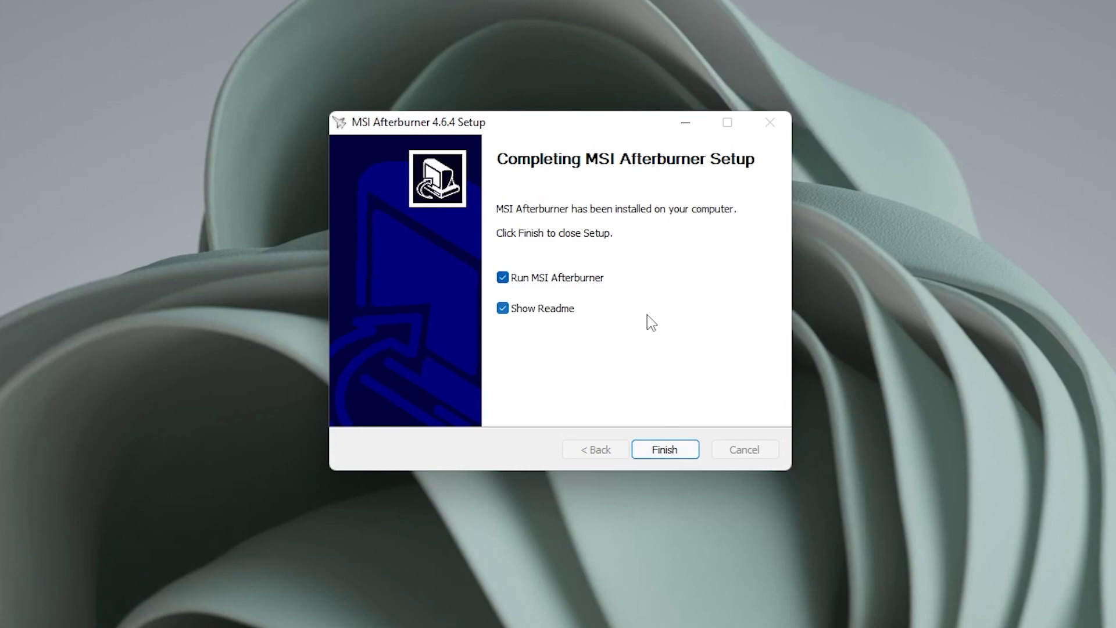
left_click(663, 451)
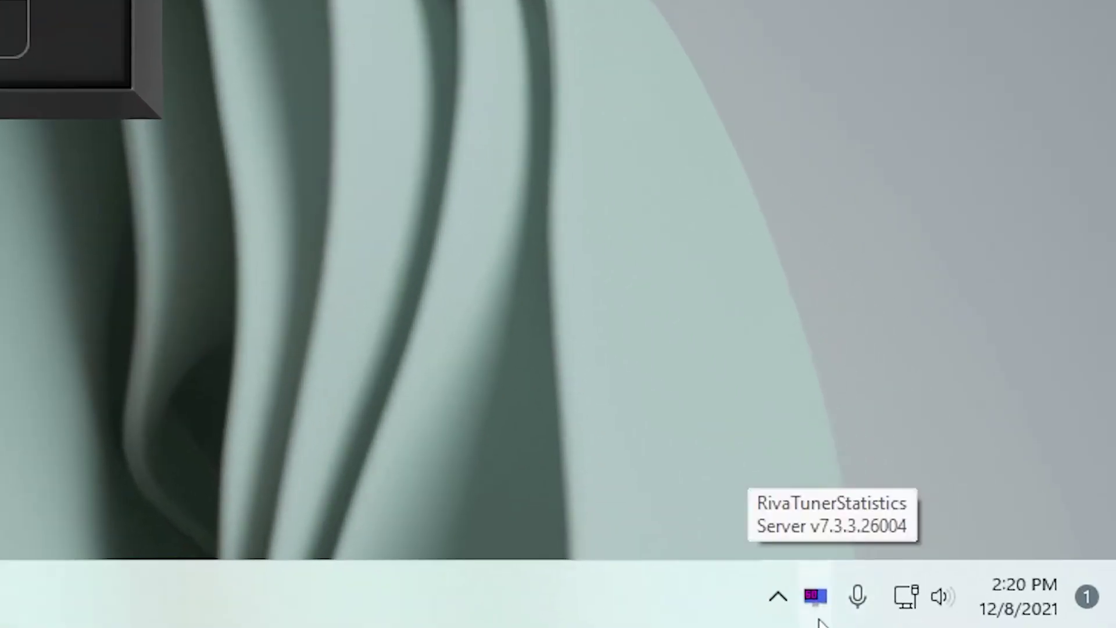
left_click(814, 607)
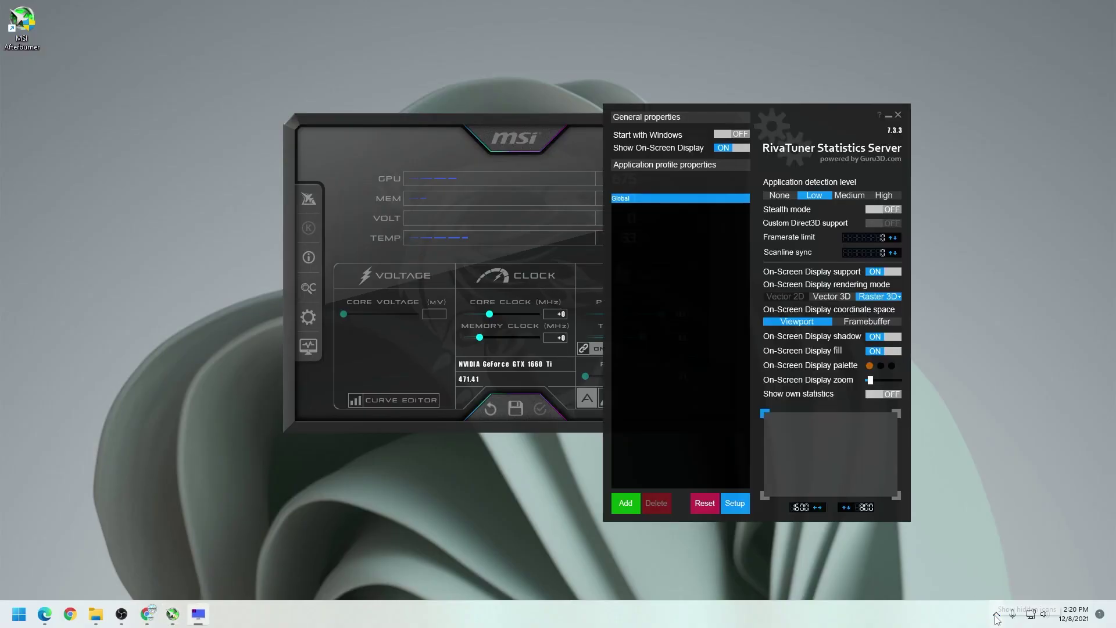
left_click_drag(783, 114, 875, 99)
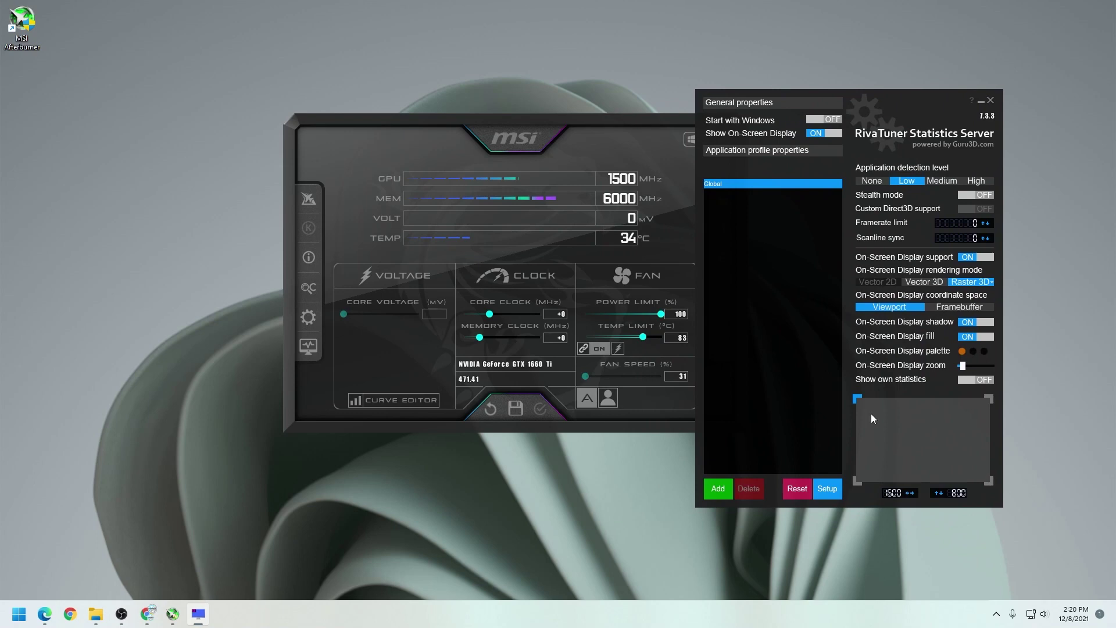
mouse_move(871, 413)
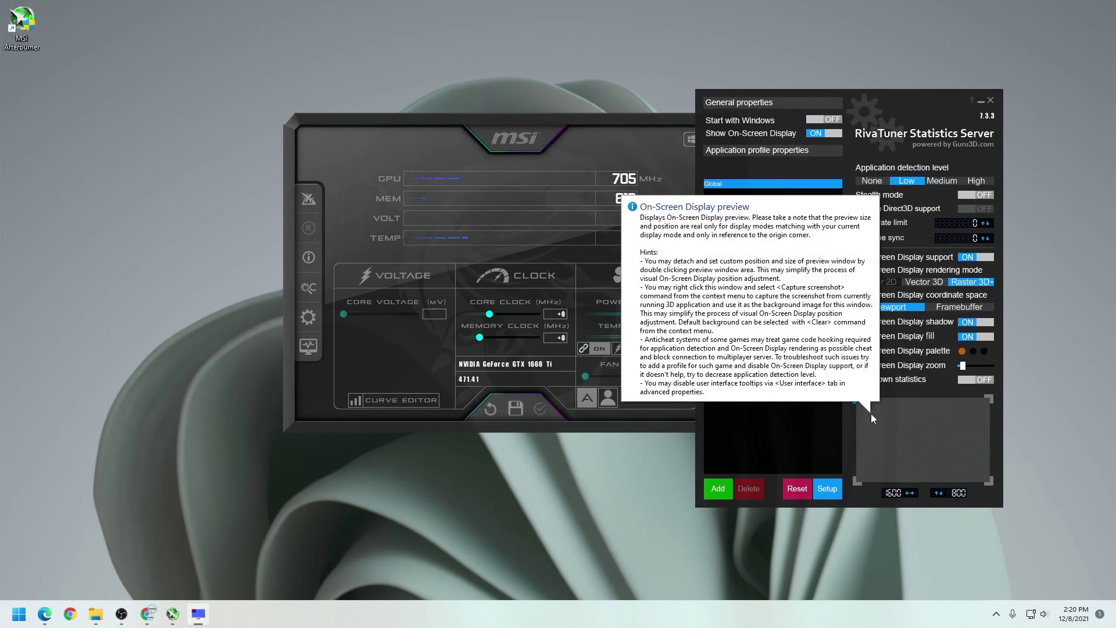
left_click(981, 103)
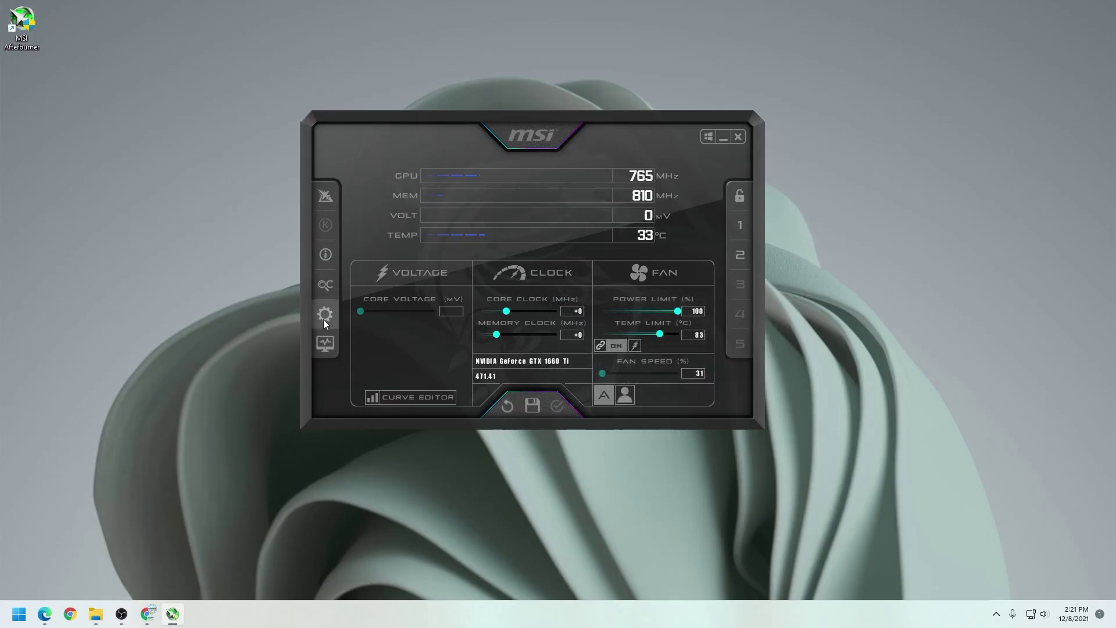
- Open the MSI Afterburner properties and keep GPU1 as the master graphics processor
left_click(324, 316)
left_click(326, 324)
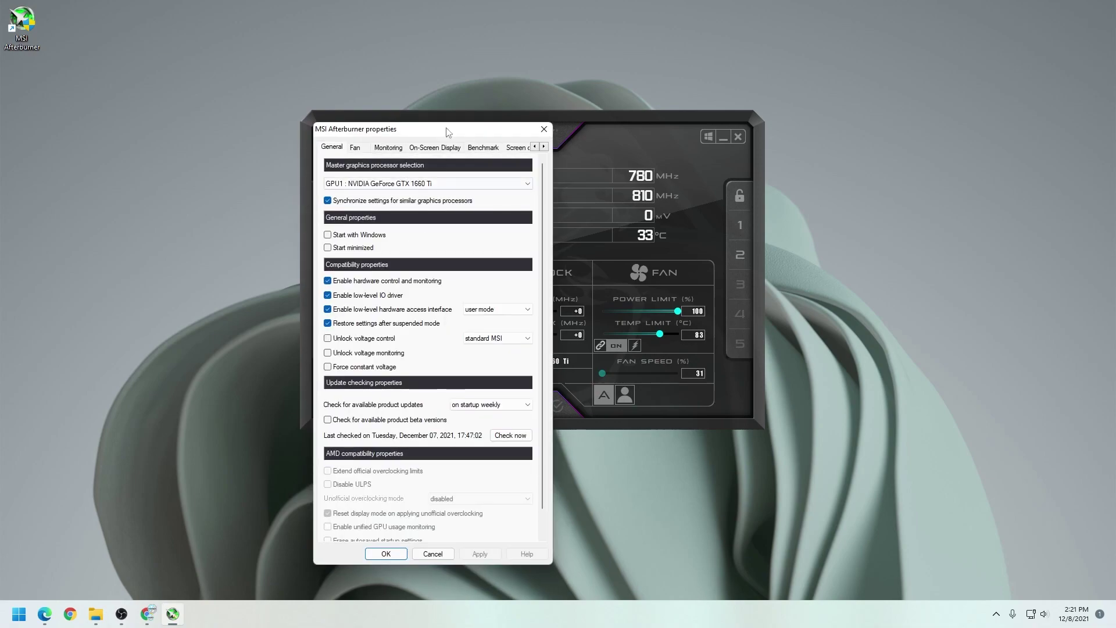
left_click_drag(448, 135, 539, 81)
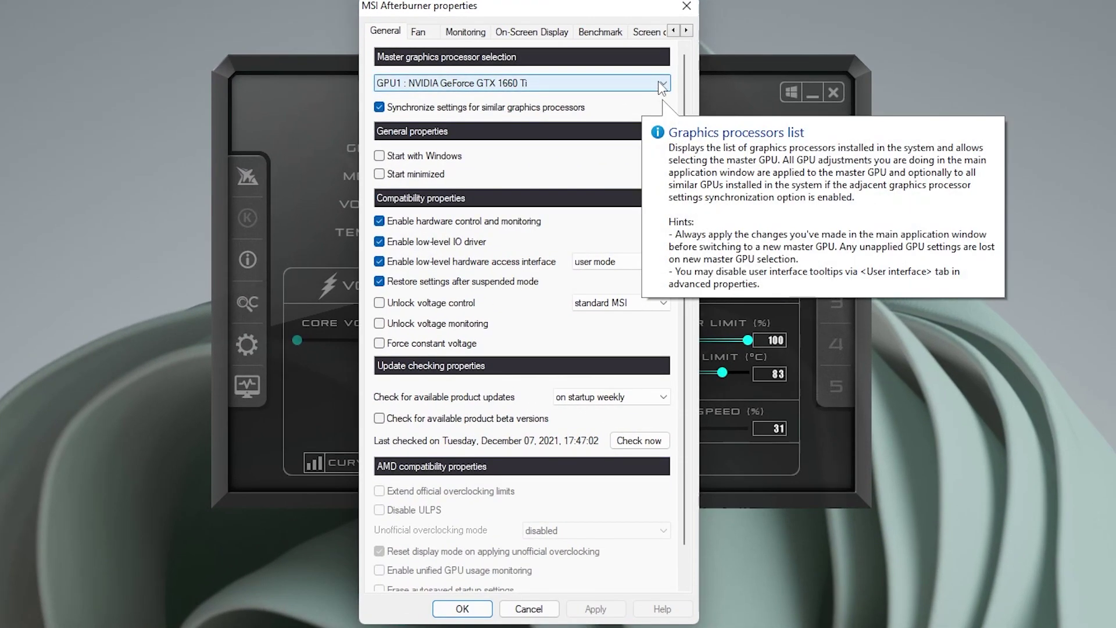
left_click(656, 86)
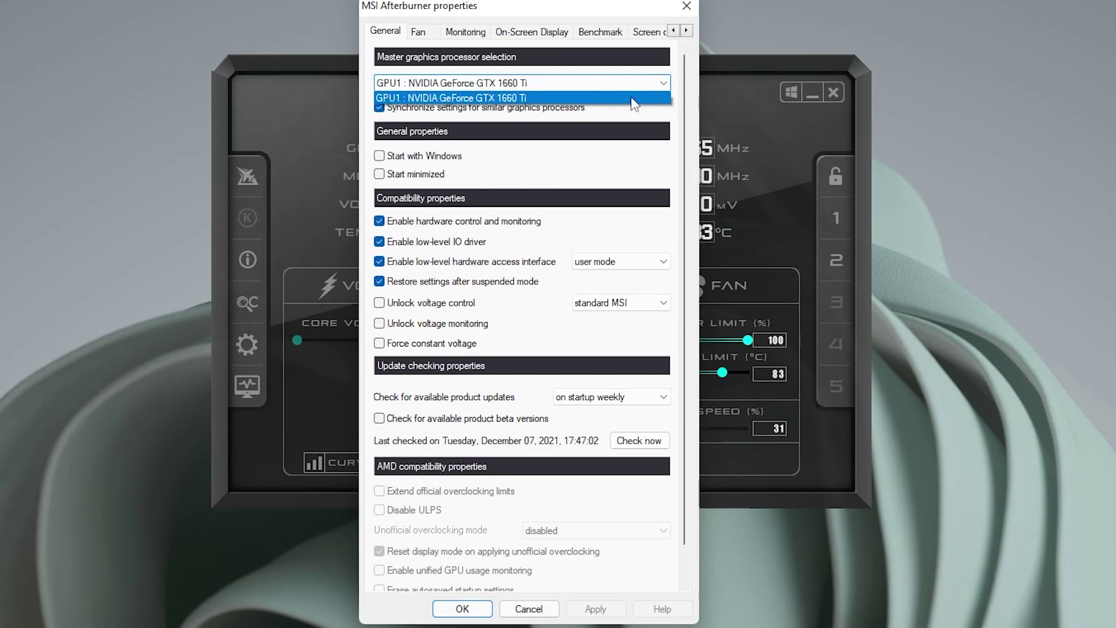
left_click(446, 99)
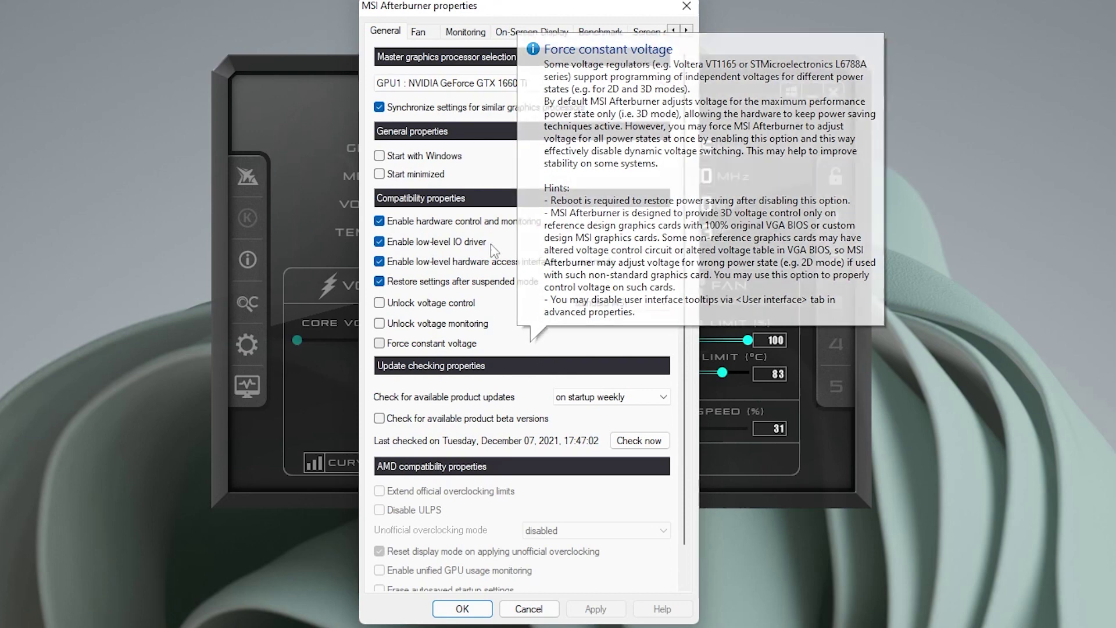
- Enable and then disable user-defined software automatic fan control on the Fan tab
left_click(418, 32)
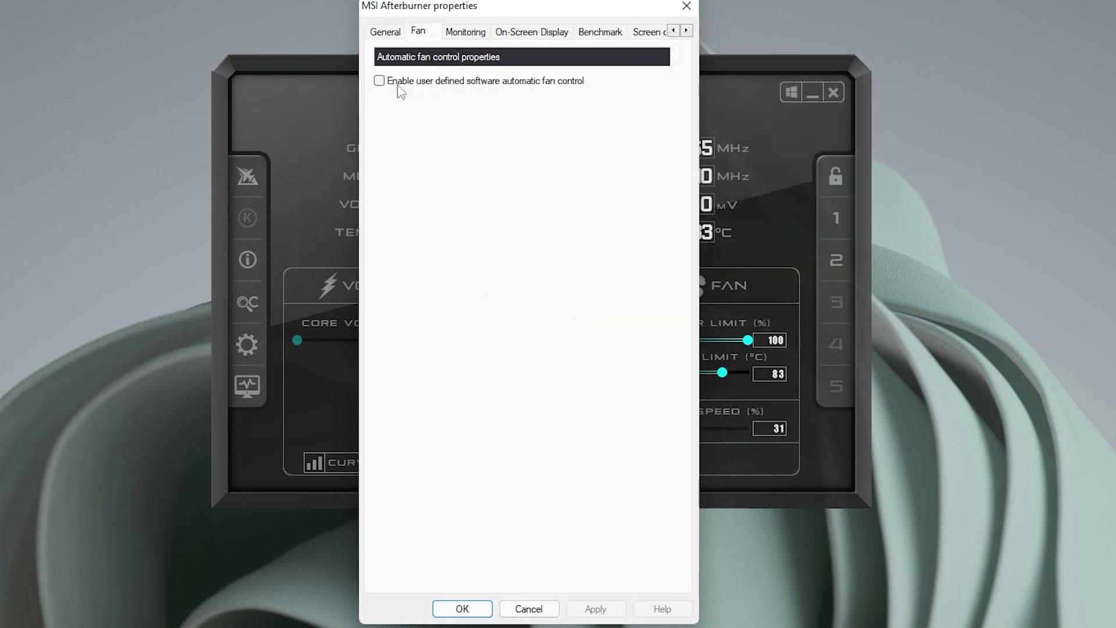
mouse_move(410, 87)
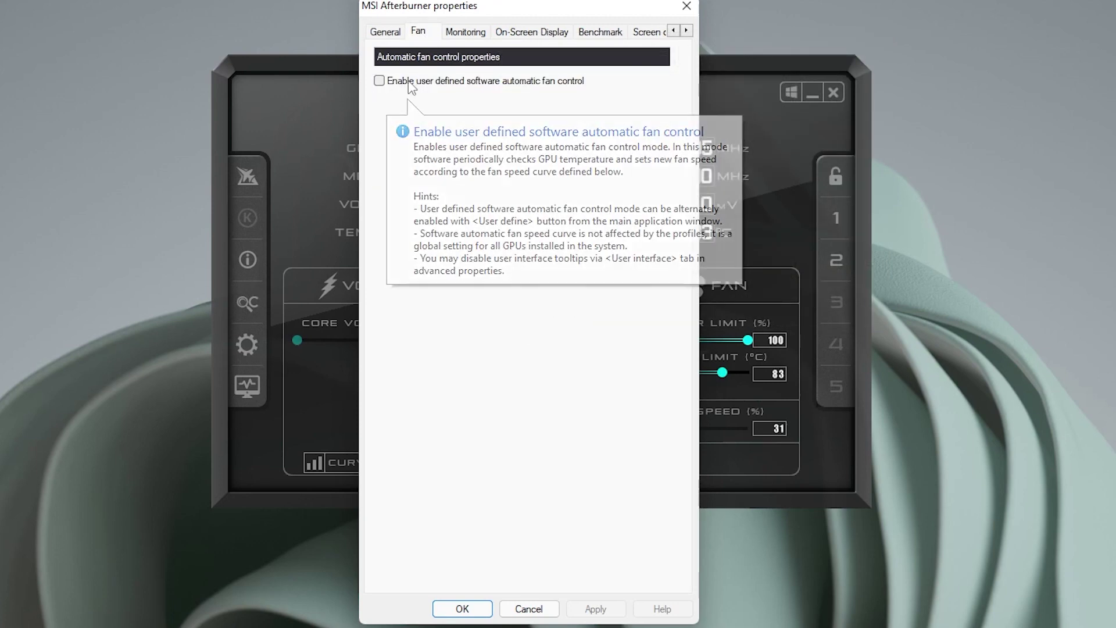
left_click(409, 83)
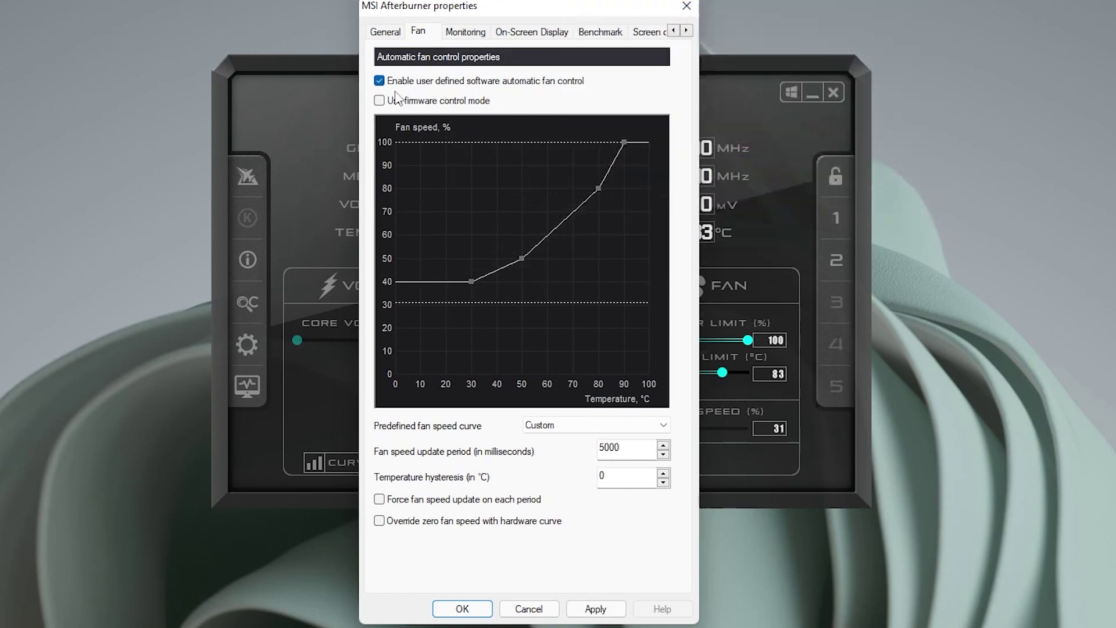
left_click(381, 82)
left_click(475, 32)
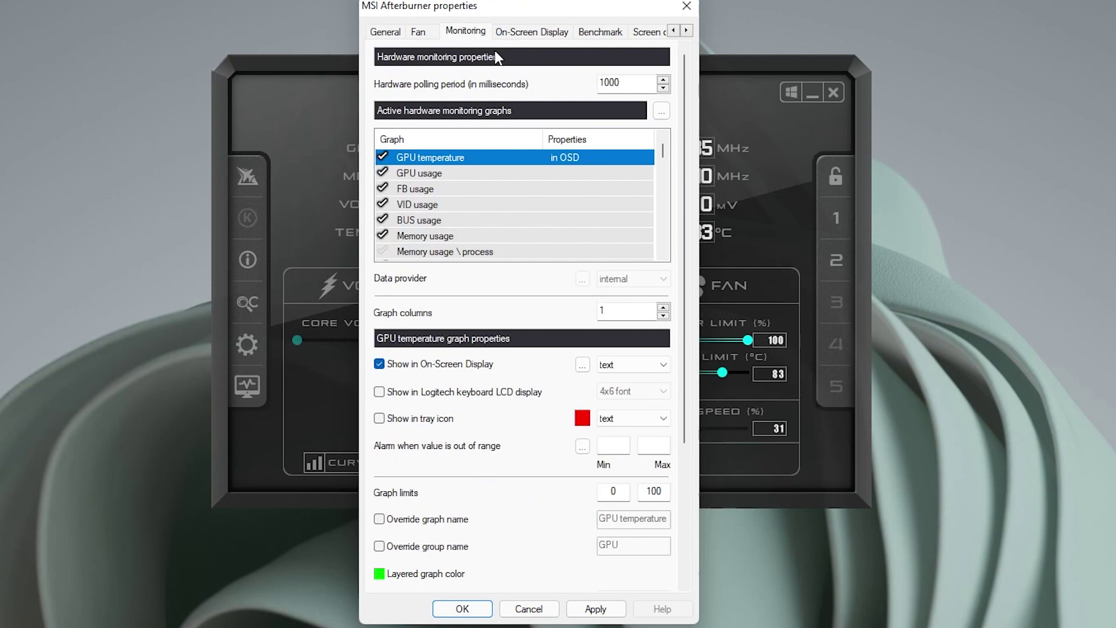
- Show Memory usage in the On-Screen Display, then review and close the RivaTuner settings
key("Down")
key("Down")
key("Down")
key("Down")
key("Down")
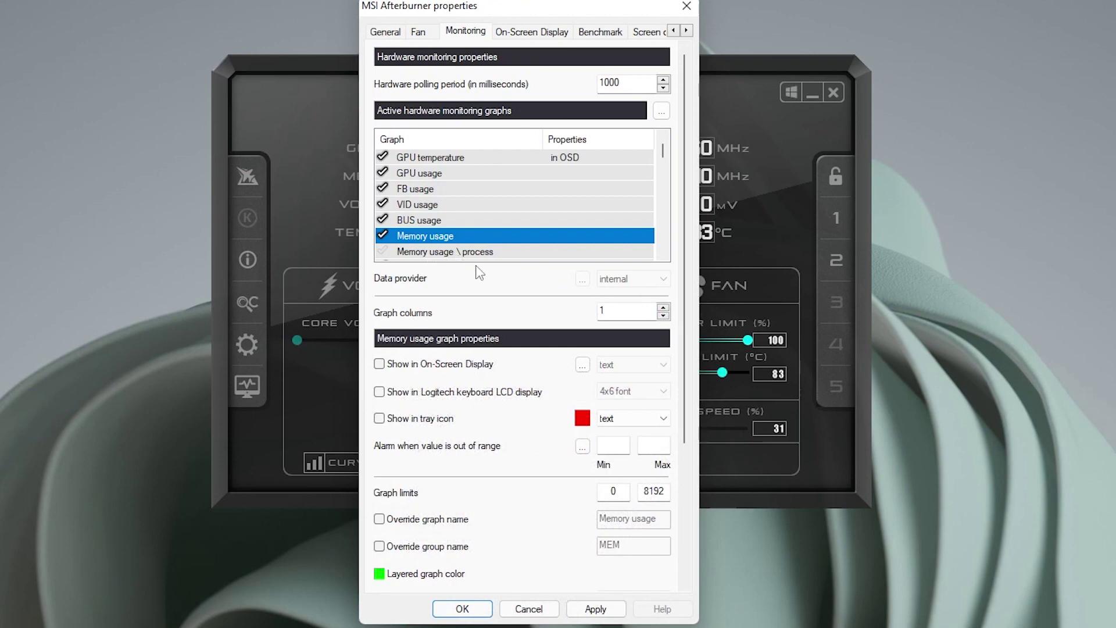
left_click(382, 365)
left_click(530, 33)
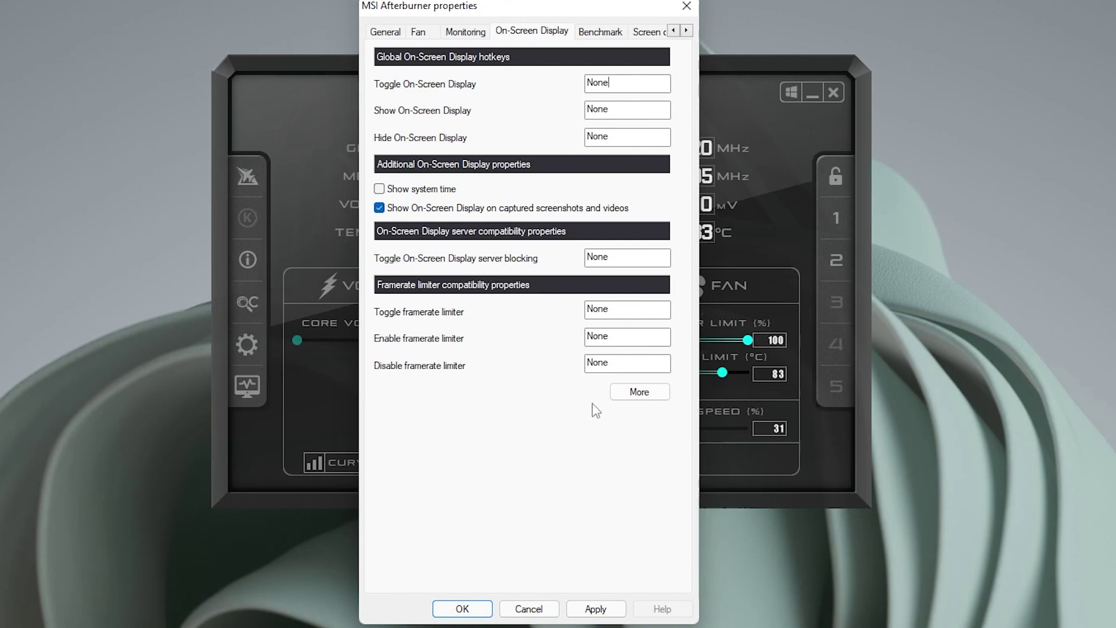
left_click(641, 393)
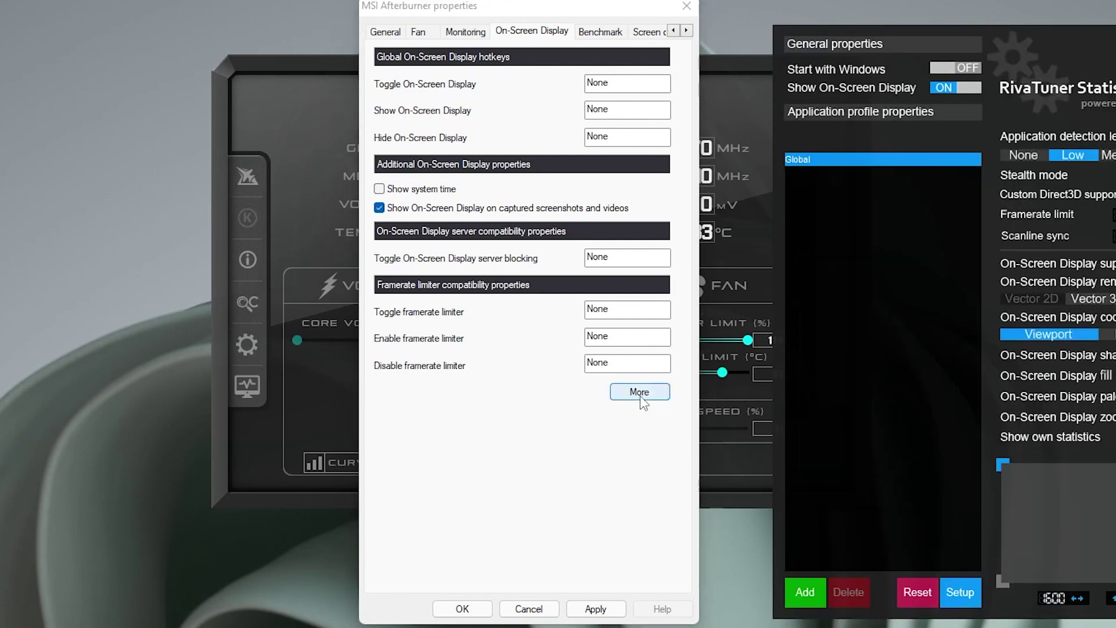
left_click_drag(1034, 44, 950, 27)
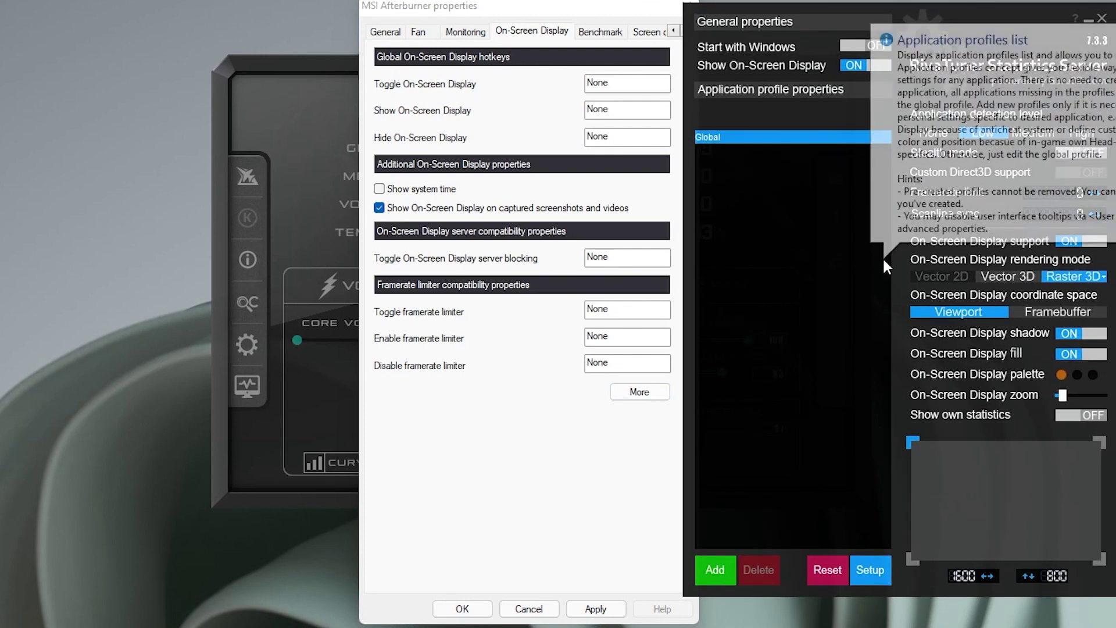
left_click(1102, 19)
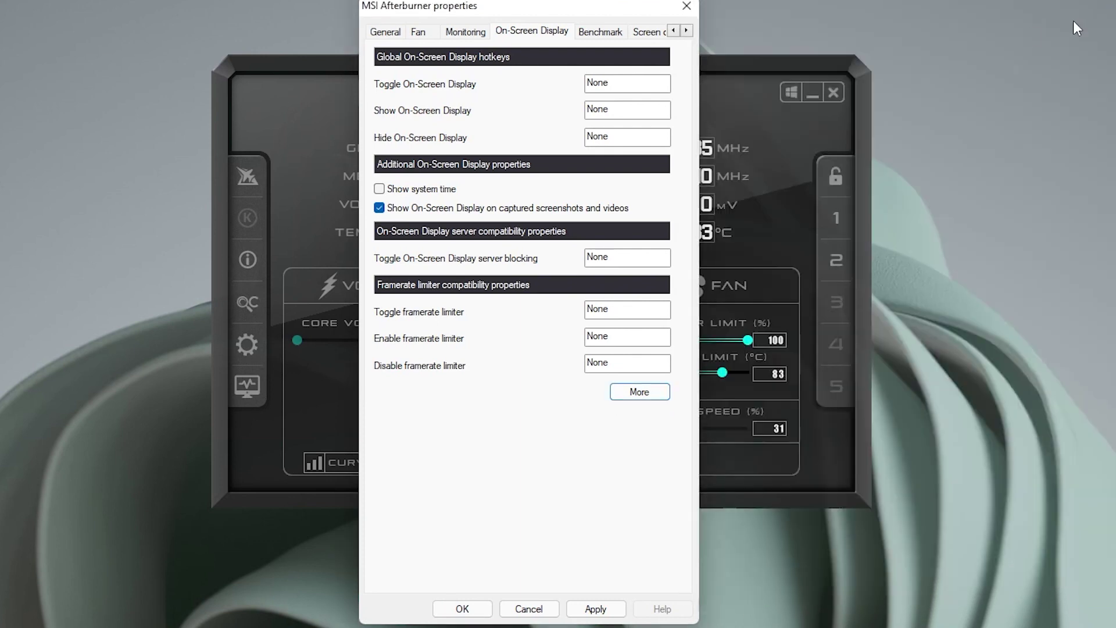
left_click(597, 32)
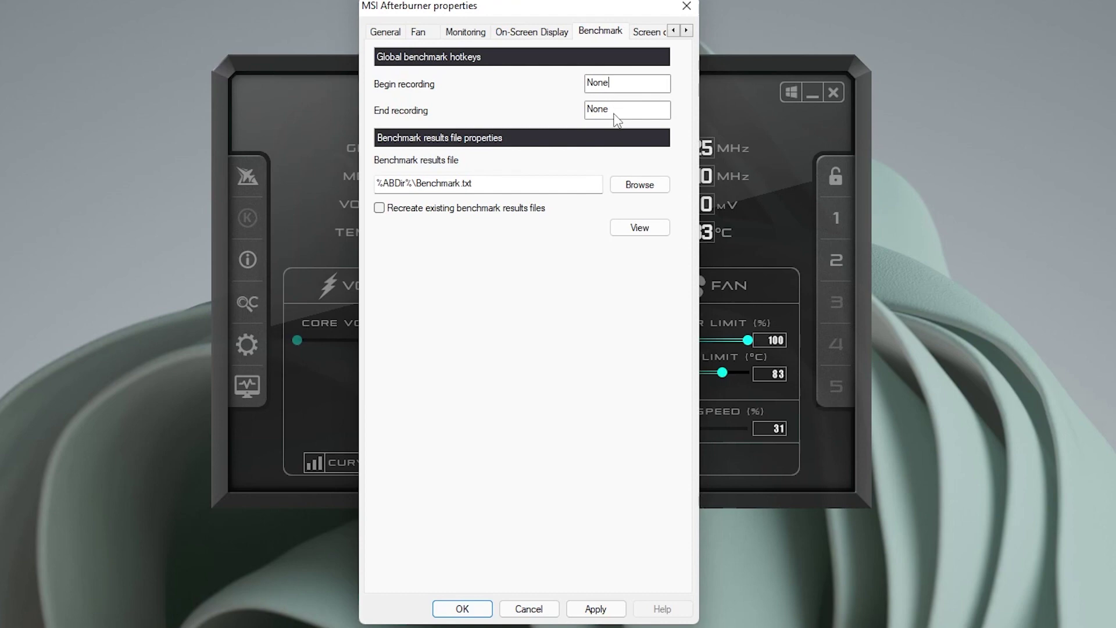
- Browse the Screen capture, Video capture and Profiles tabs through to User Interface
key("ctrl+Tab")
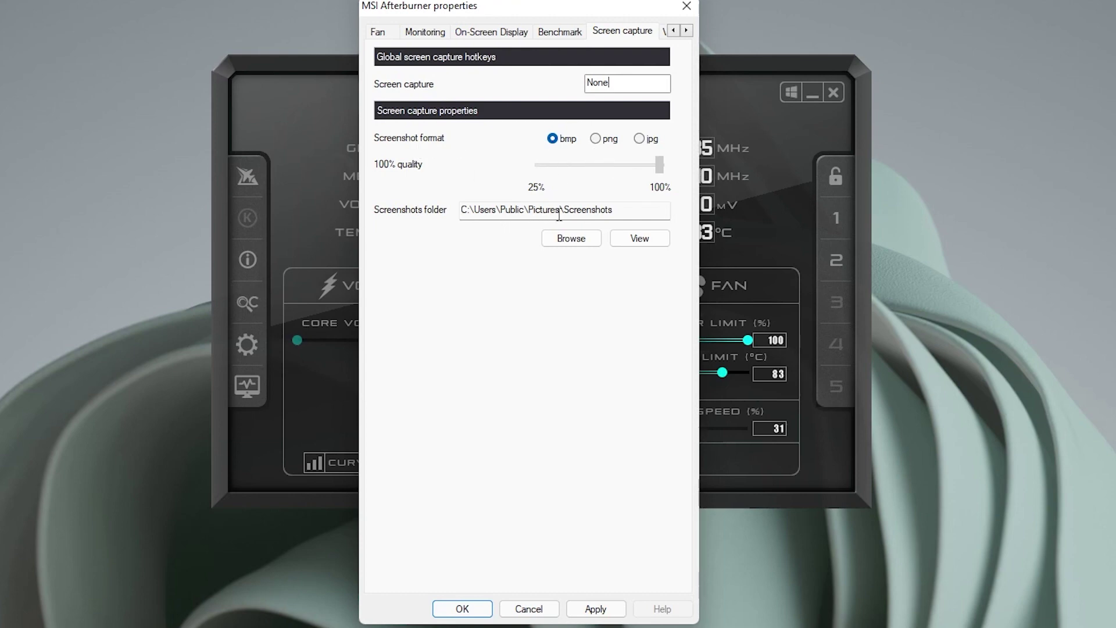
left_click(664, 32)
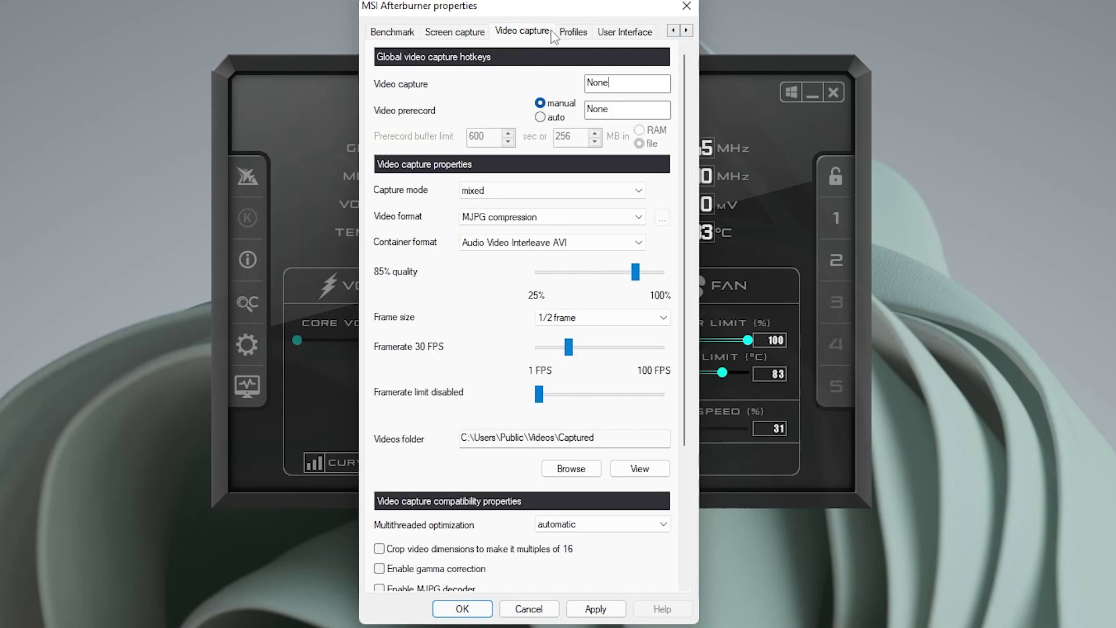
left_click(572, 32)
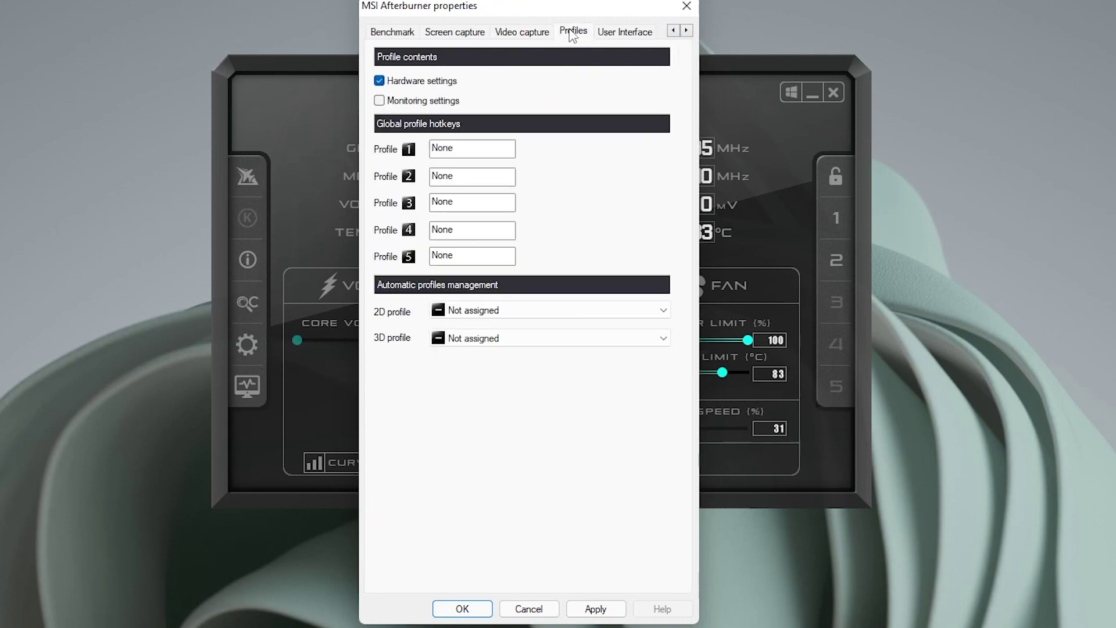
left_click(624, 33)
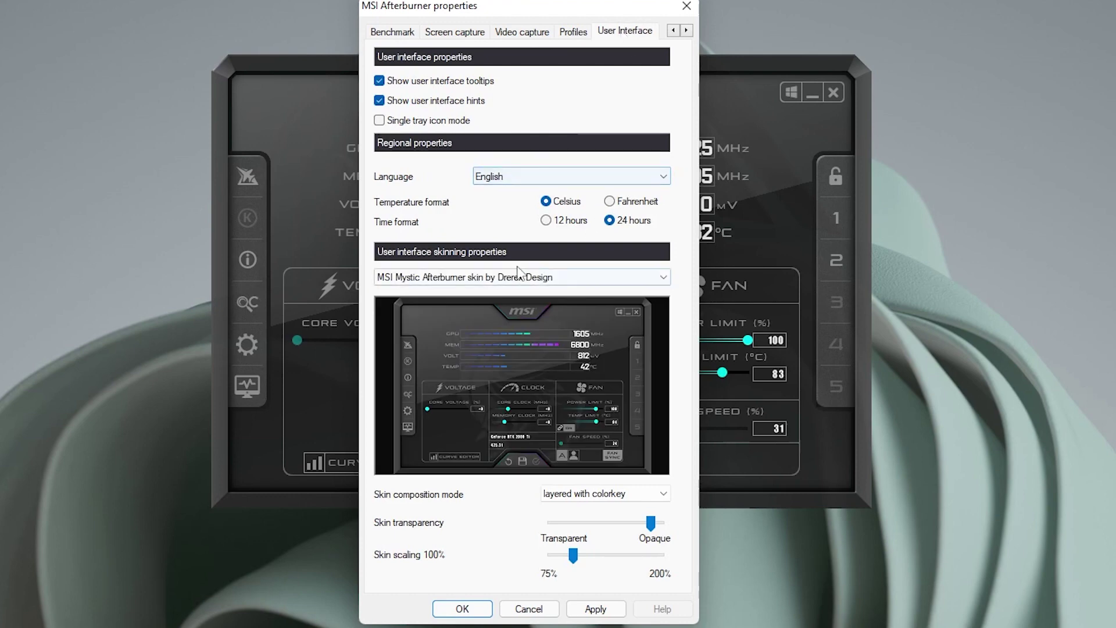
- Preview the Cyborg Red, Ampere and Default v2 skins, then cancel without applying
left_click(482, 276)
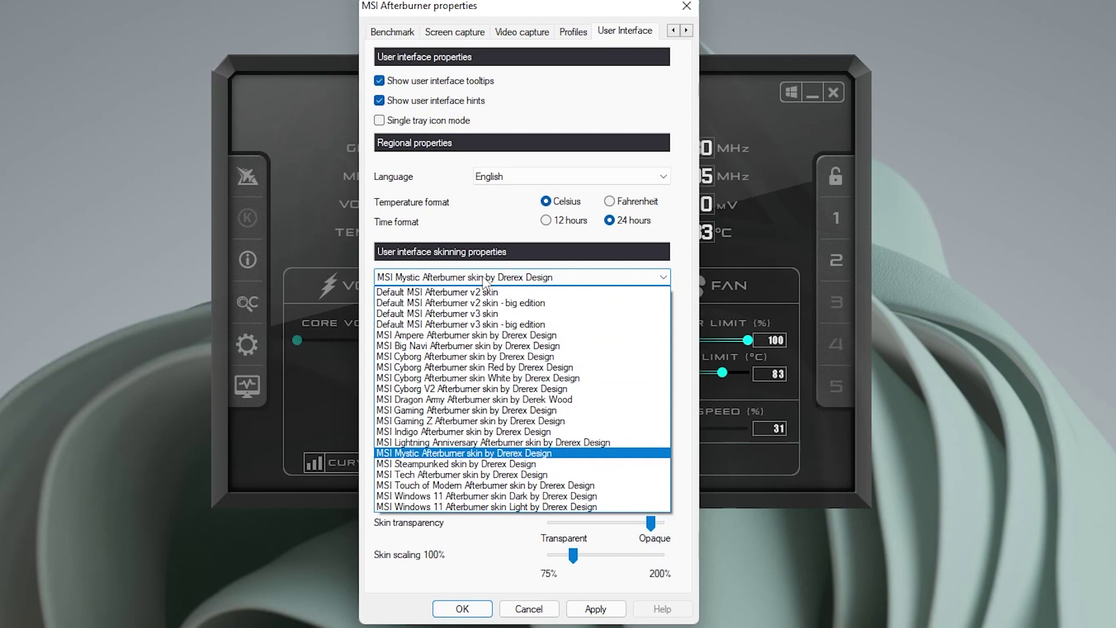
left_click(491, 366)
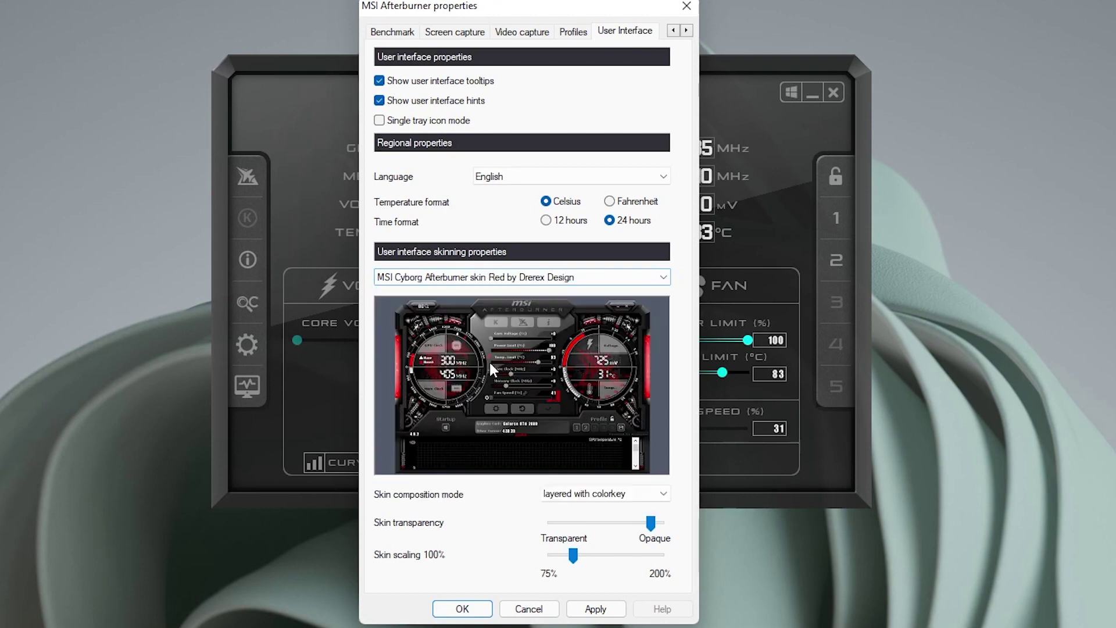
left_click(604, 281)
left_click(523, 335)
left_click(538, 278)
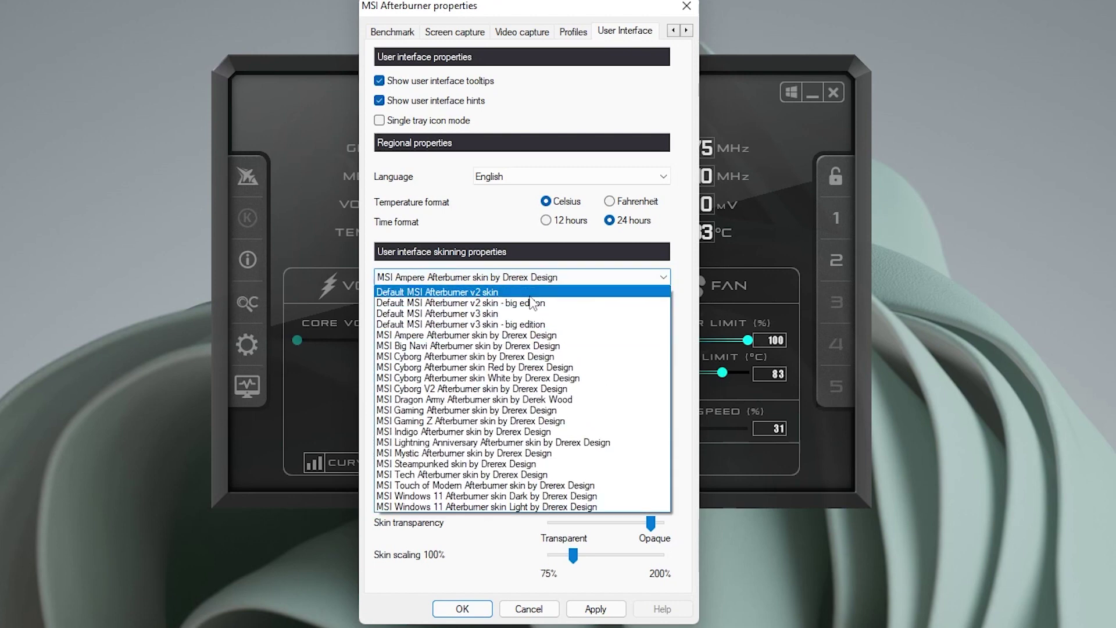
left_click(529, 295)
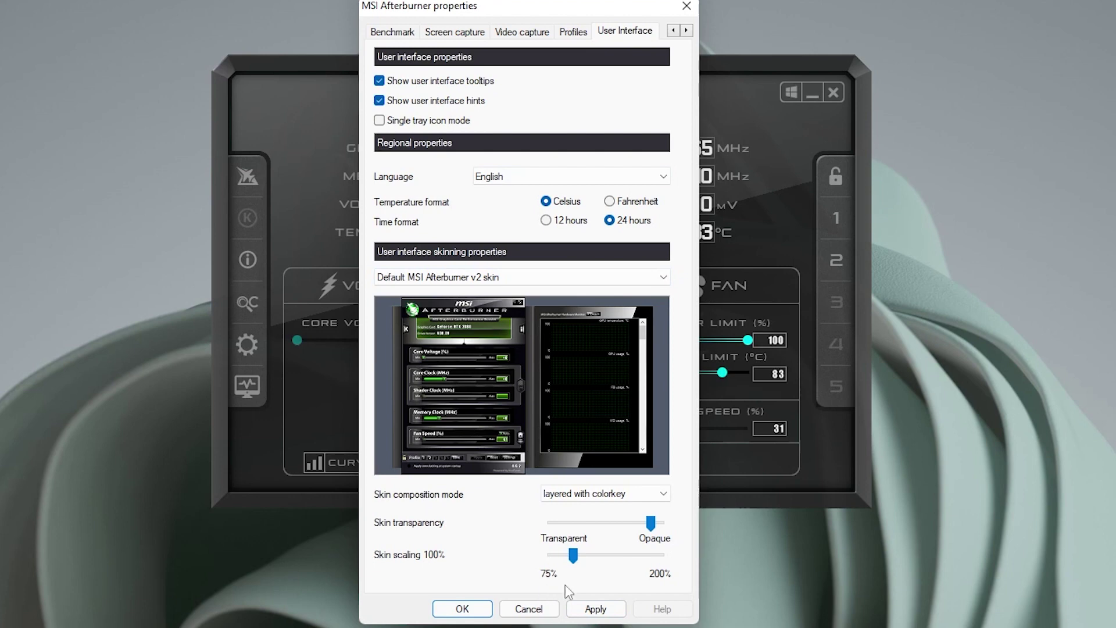
left_click(527, 611)
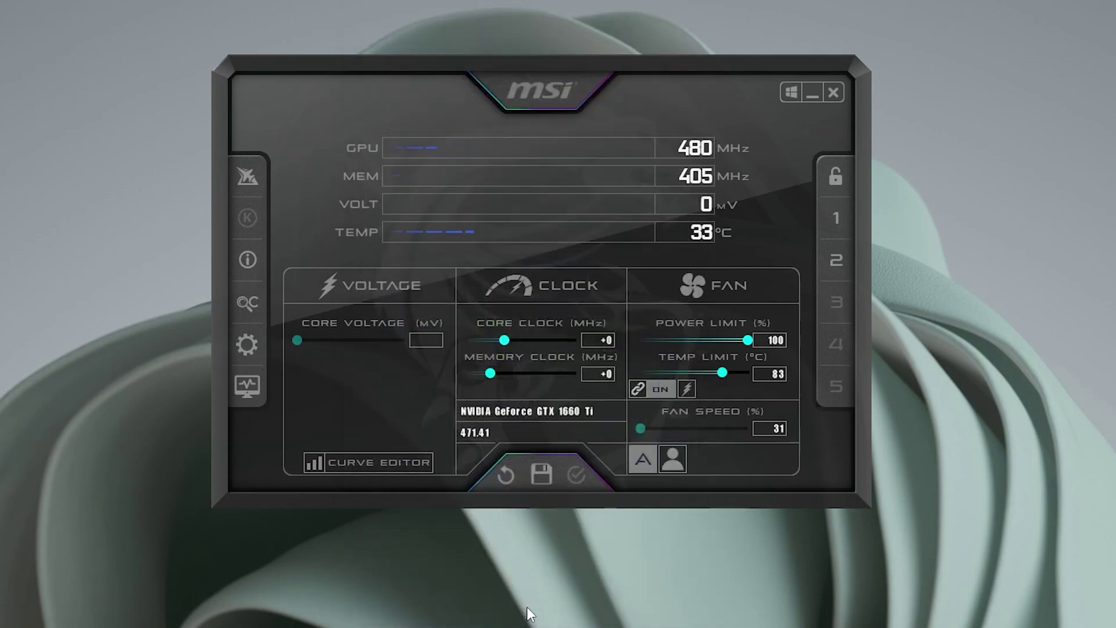